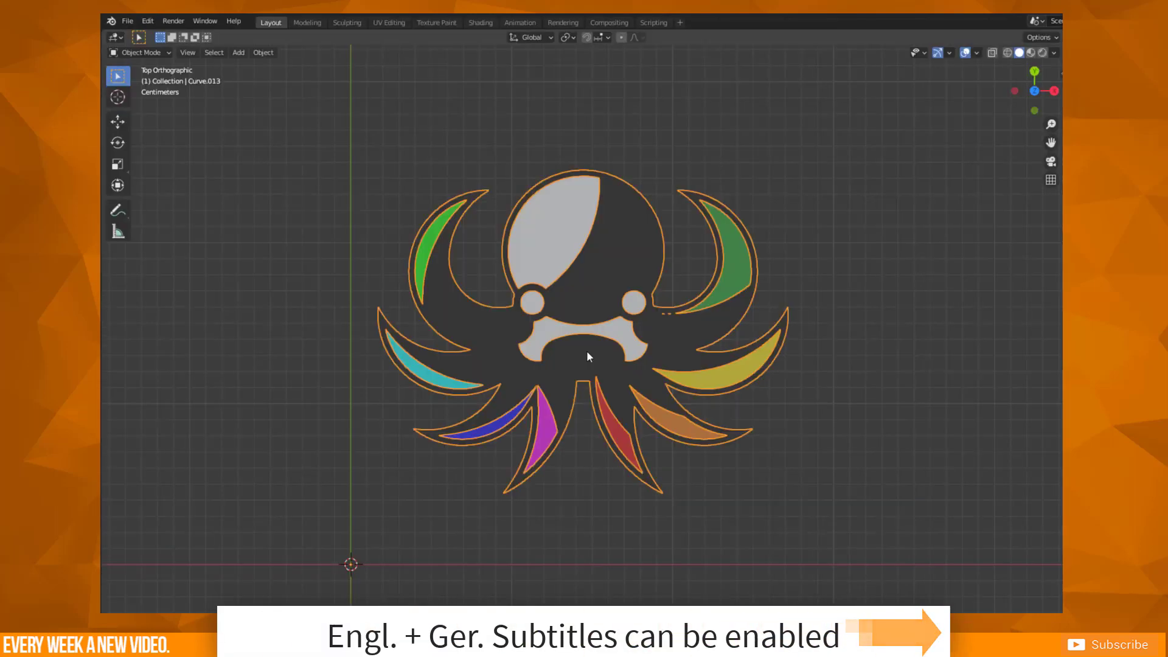
- Bring up the context menu for the selected octopus curves to reach Convert to Mesh
right_click(586, 357)
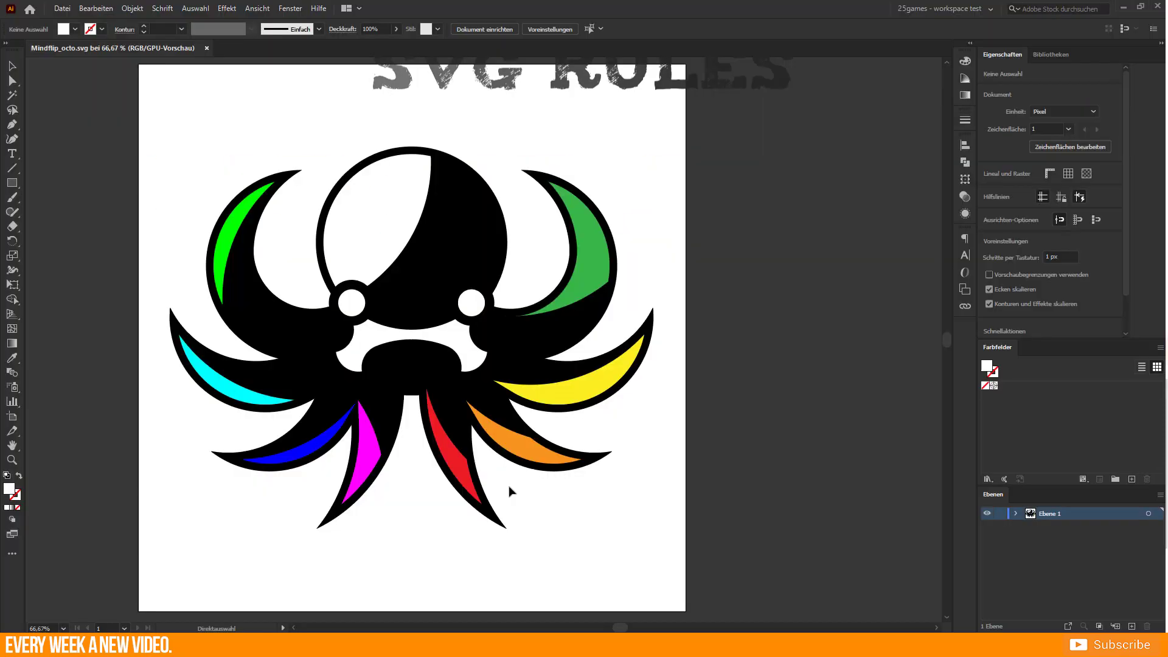
- Save the octopus artwork as SVG, replacing the existing Mindflip_octo.svg
key("ctrl+y")
key("ctrl+y")
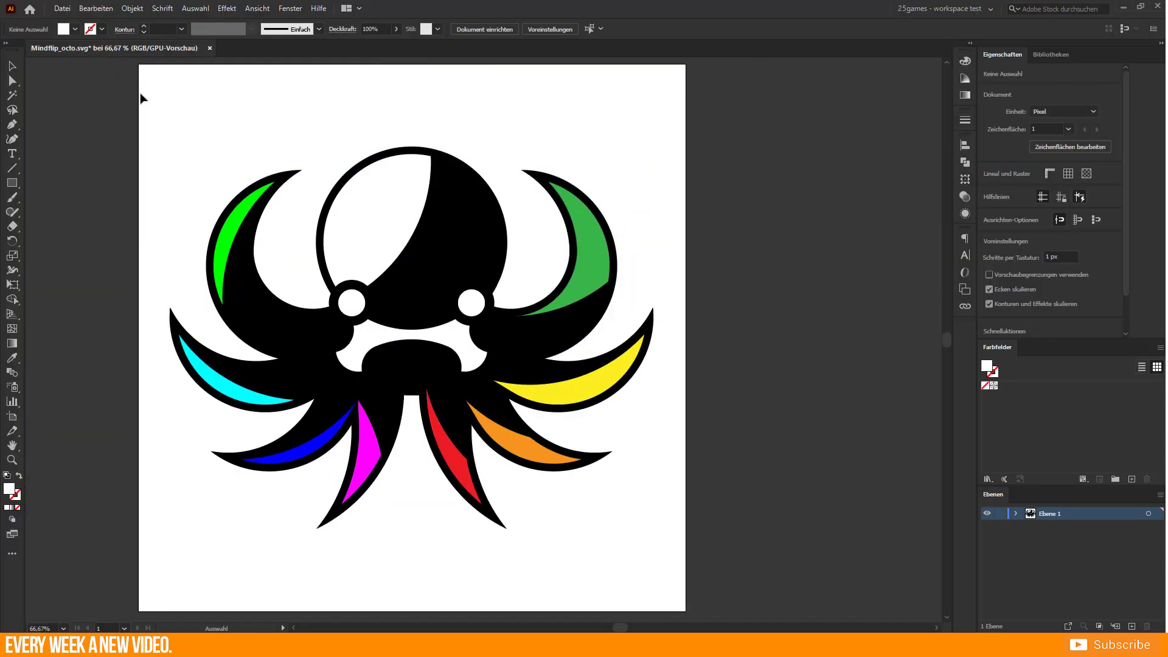
left_click(62, 9)
left_click(116, 120)
left_click(359, 452)
left_click(362, 501)
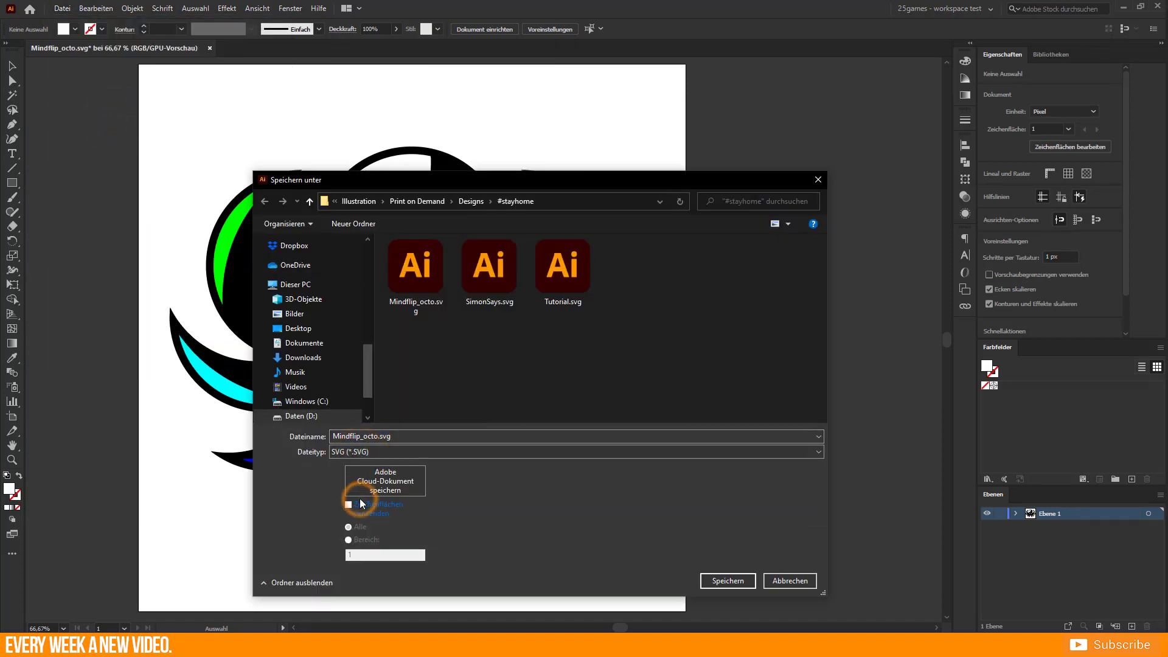
left_click(728, 578)
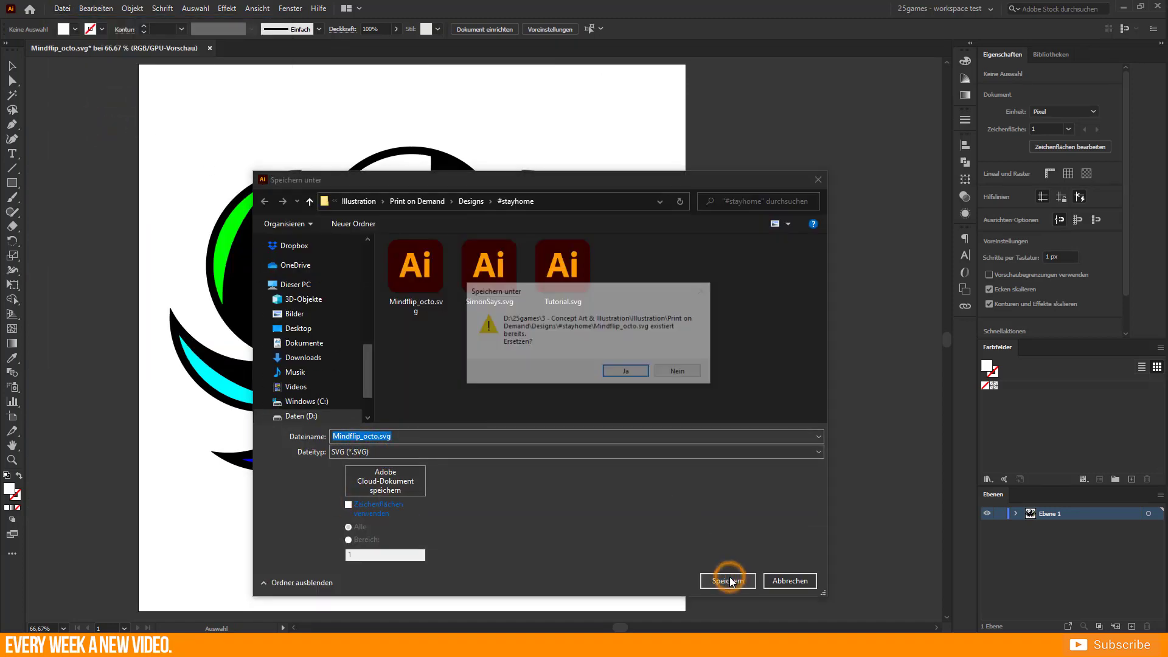
left_click(628, 374)
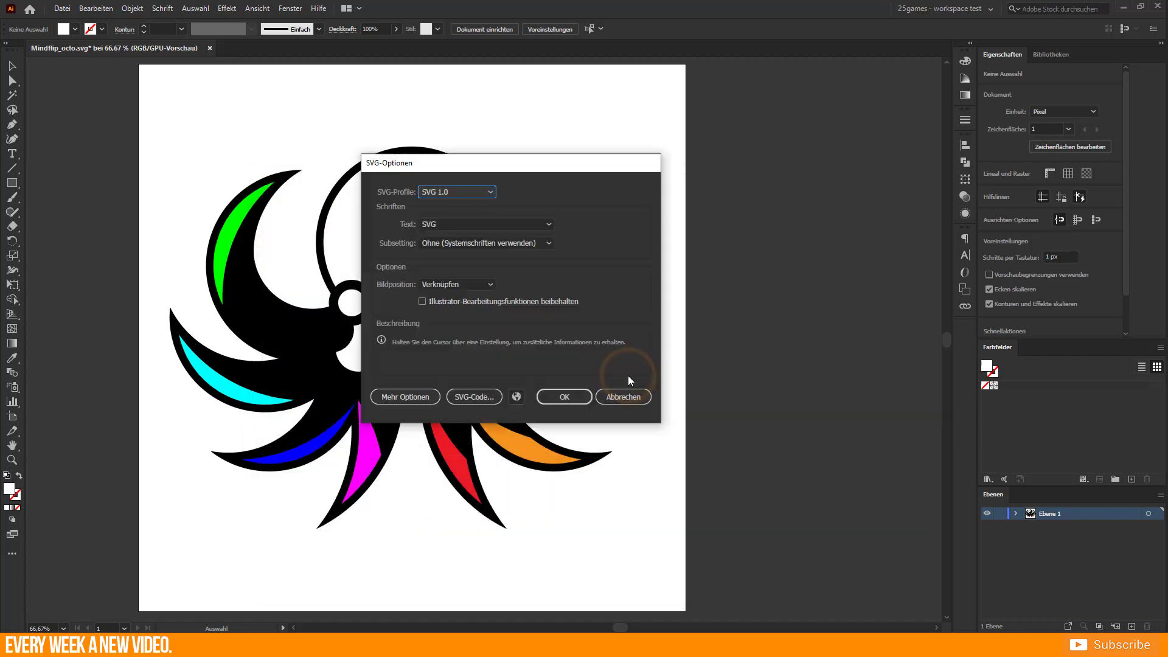
- Set the SVG profile to SVG 1.1 and CSS properties to Präsentationsattribute
left_click(462, 190)
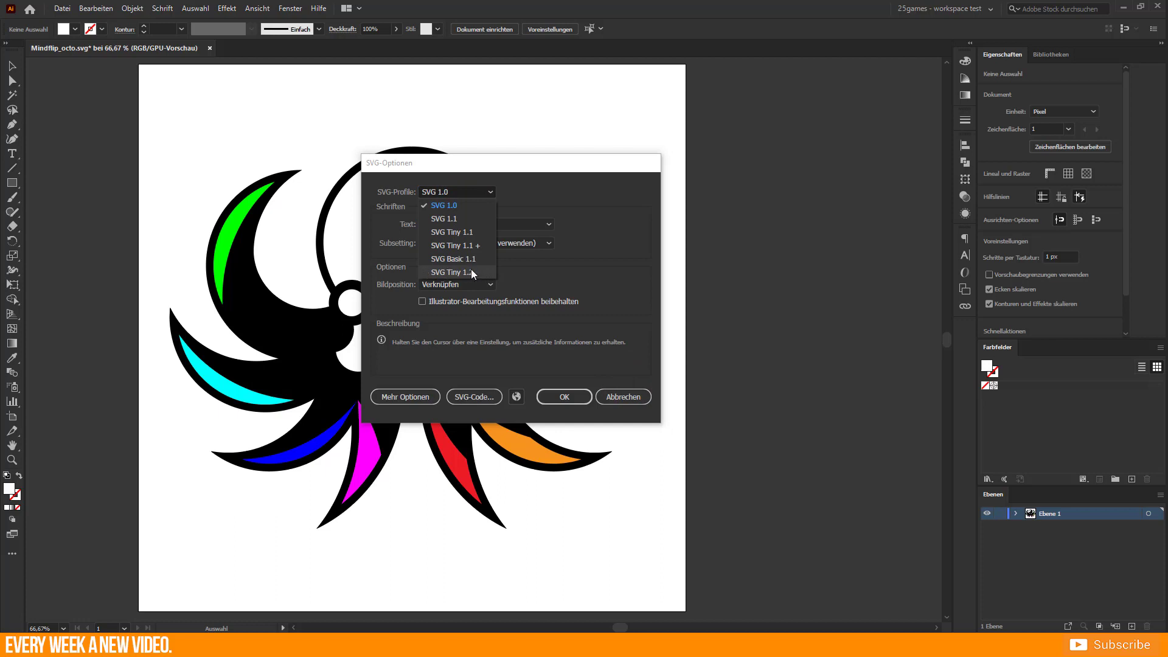
left_click(465, 218)
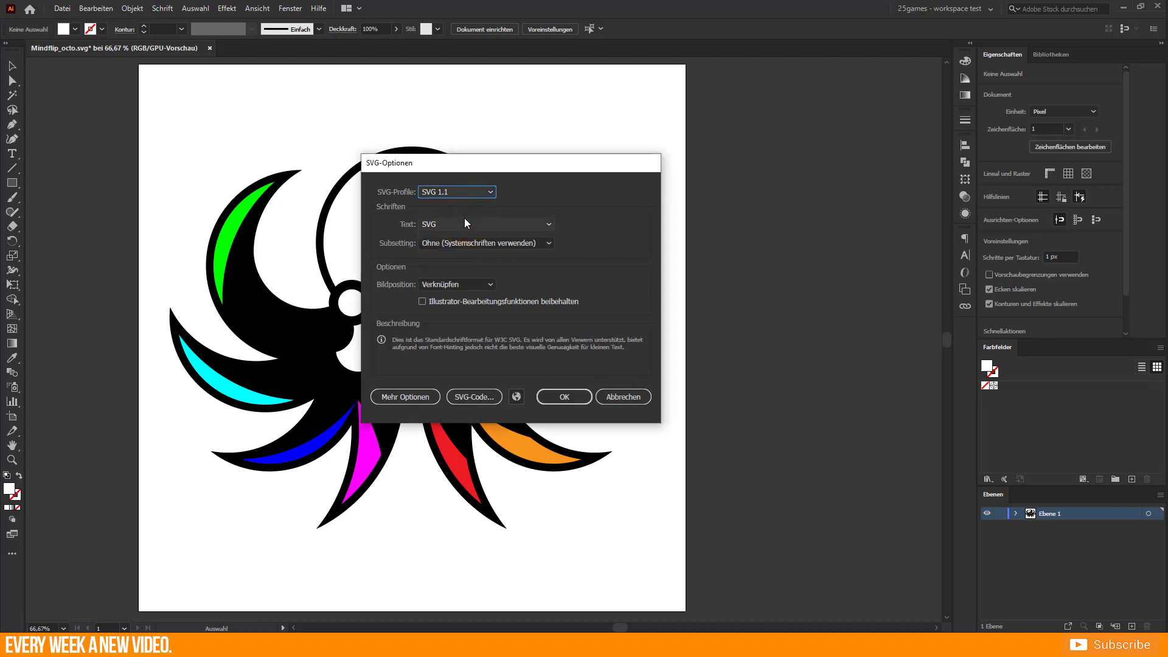
left_click(406, 395)
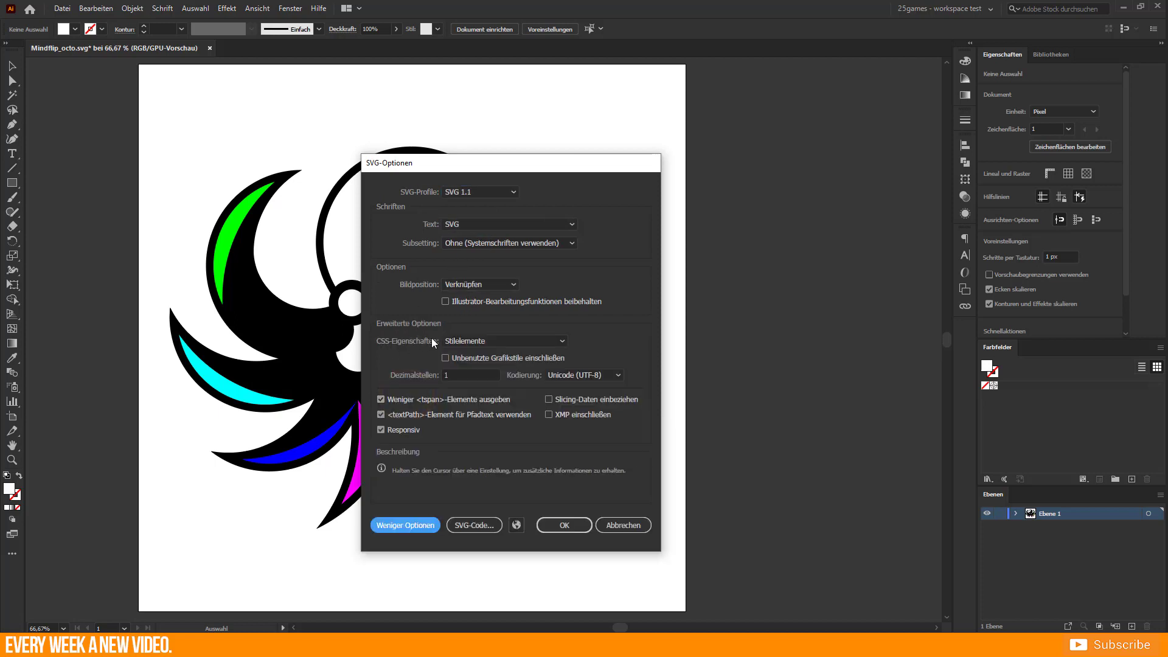
left_click(474, 339)
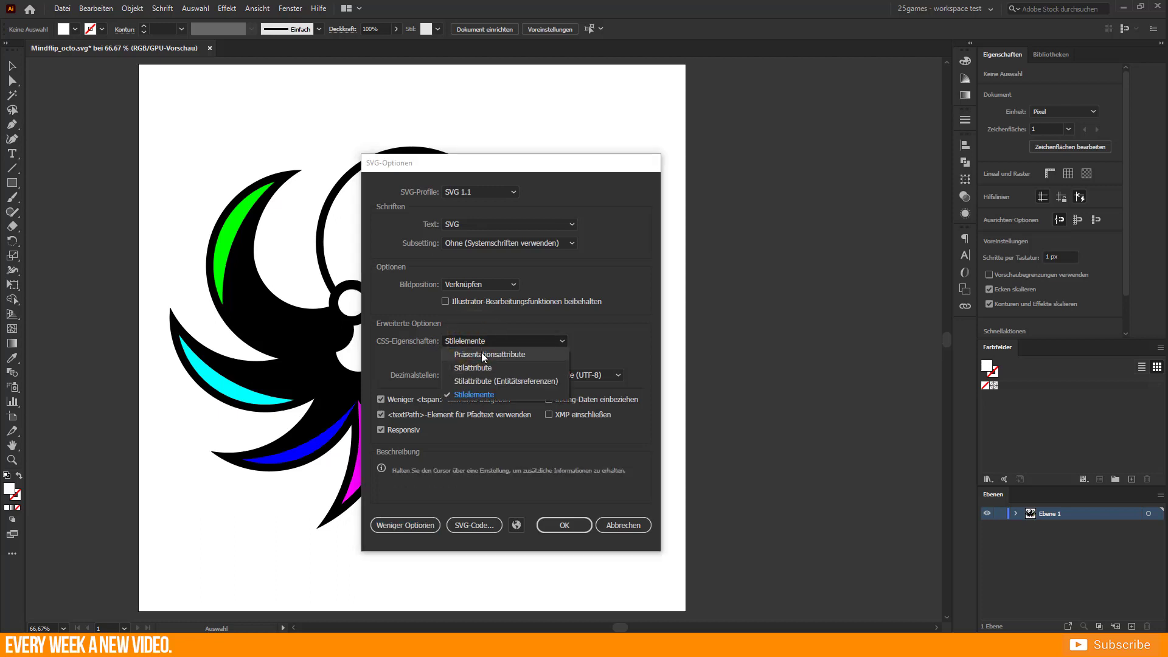
left_click(481, 353)
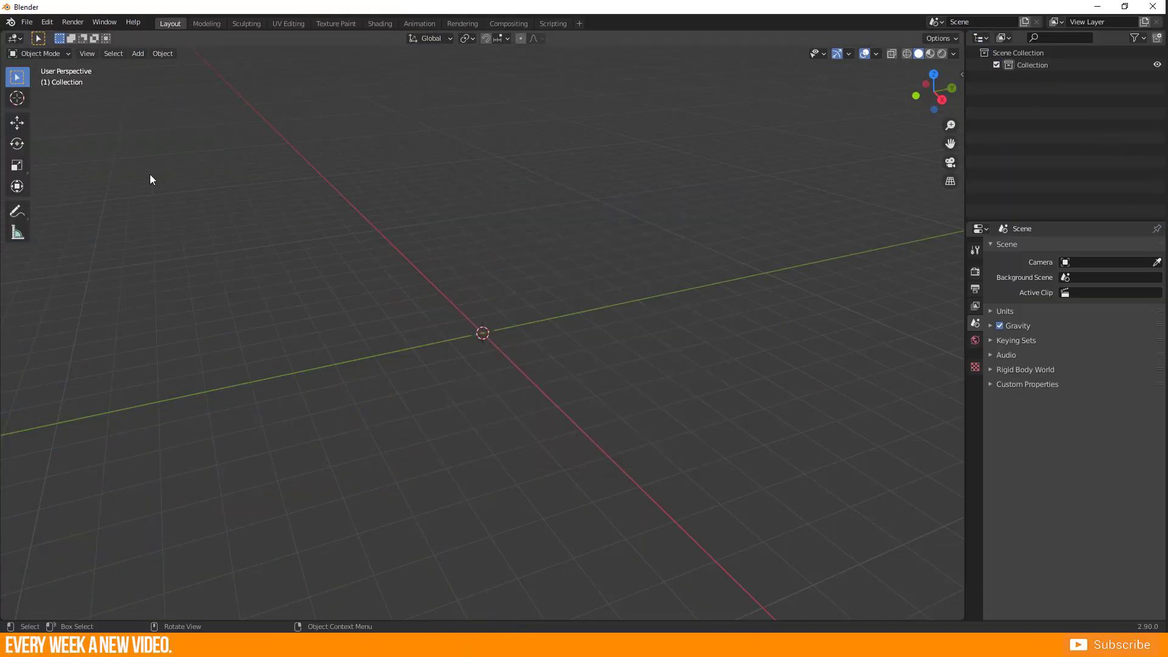
- Import Mindflip_octo.svg from the WIP - neues Tutorial/2d image folder as SVG
left_click(27, 22)
mouse_move(52, 186)
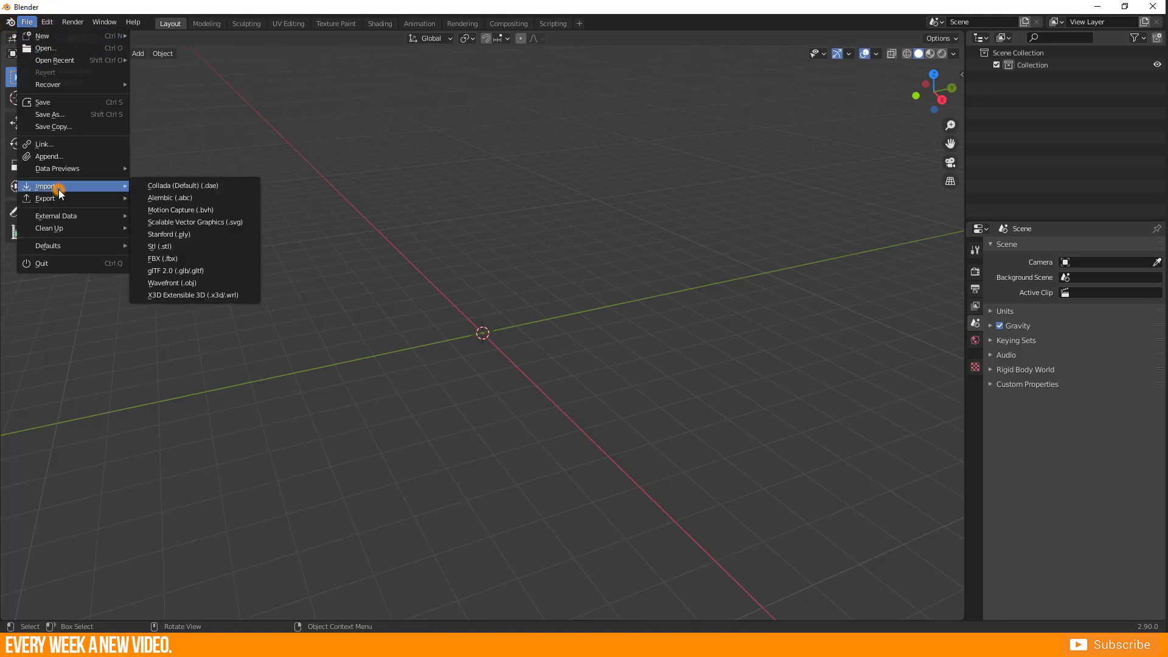
left_click(194, 222)
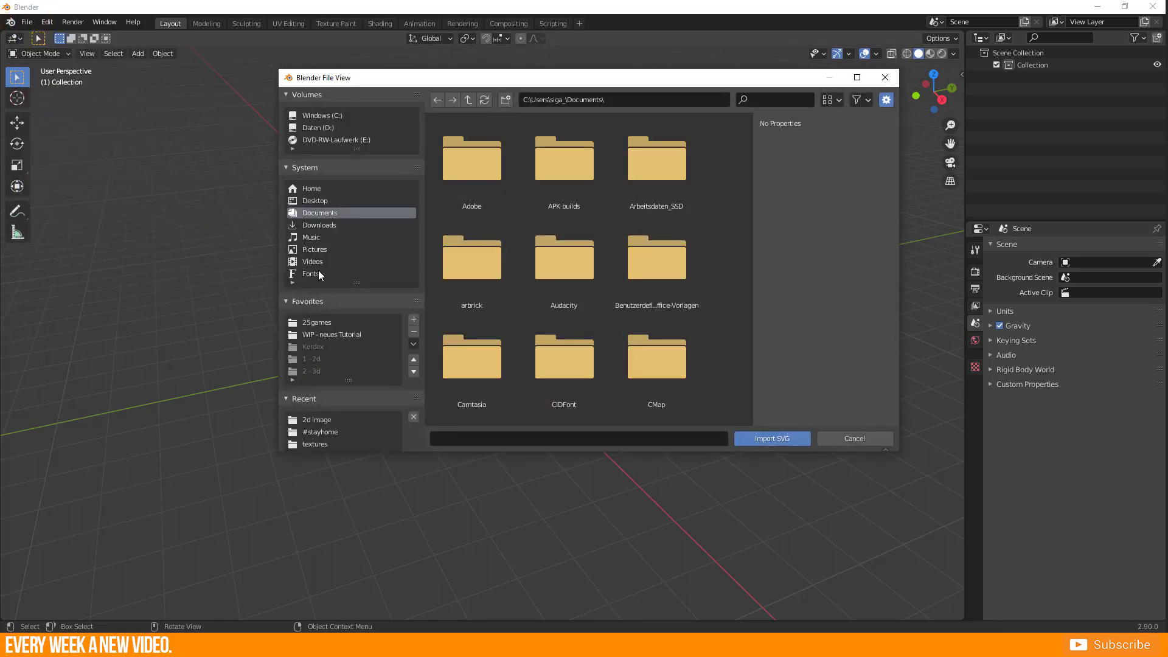
left_click(330, 333)
double_click(472, 174)
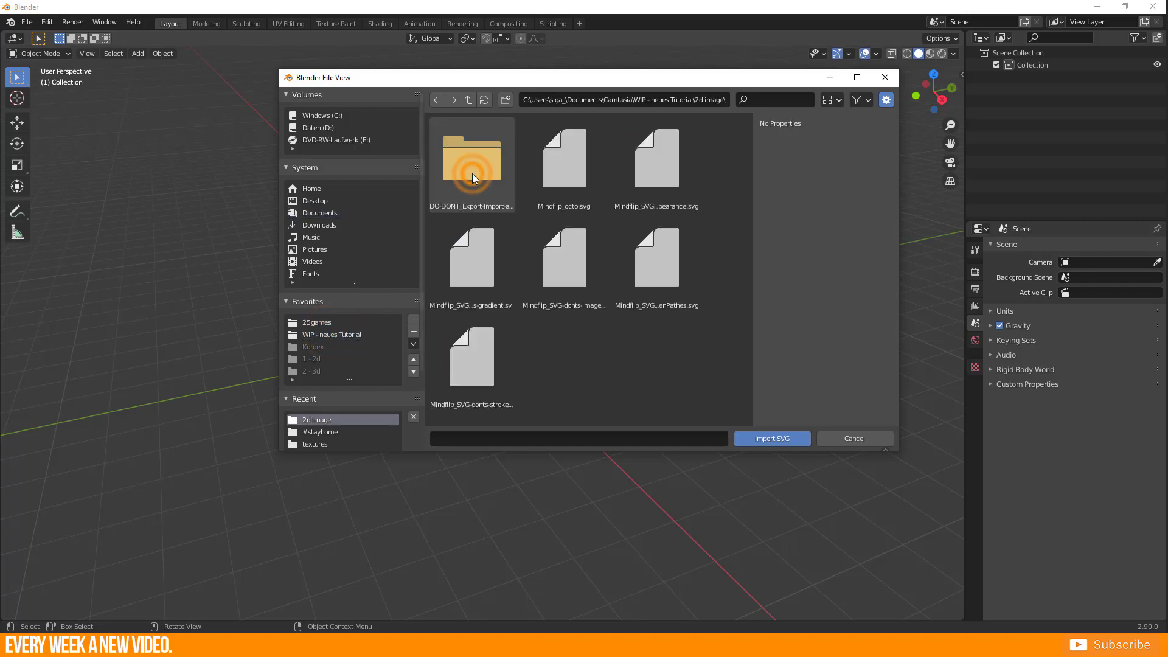
left_click(561, 171)
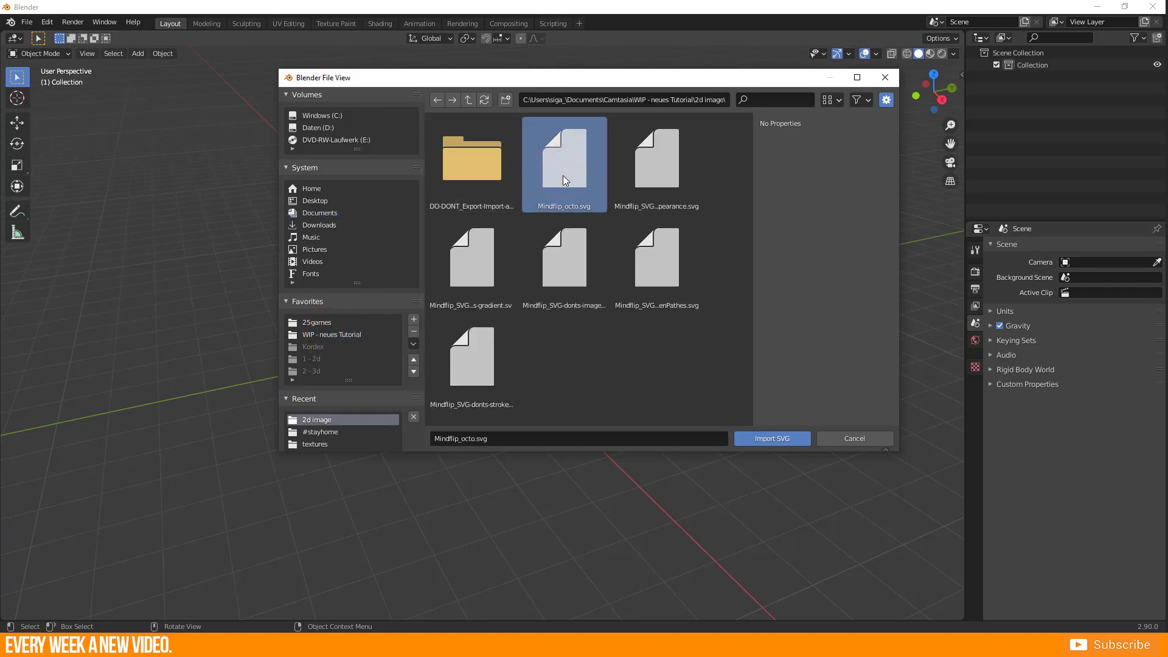
left_click(769, 442)
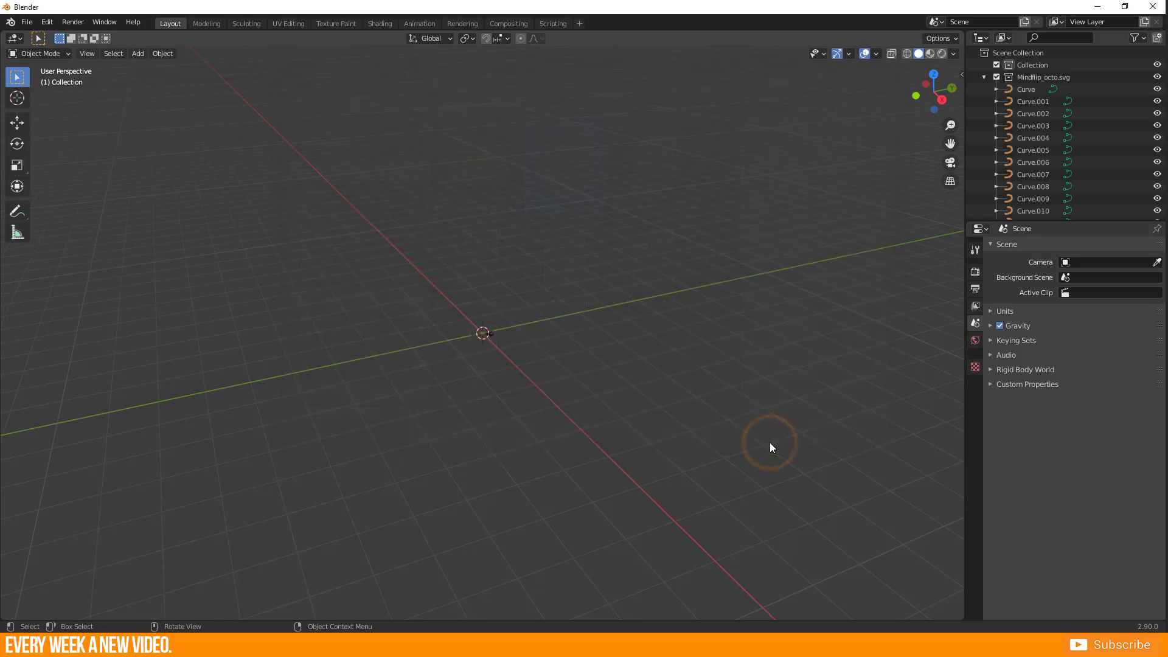
- Scale the tiny imported octopus up to a usable size
middle_click_drag(769, 448, 395, 423)
key("s")
key("Escape")
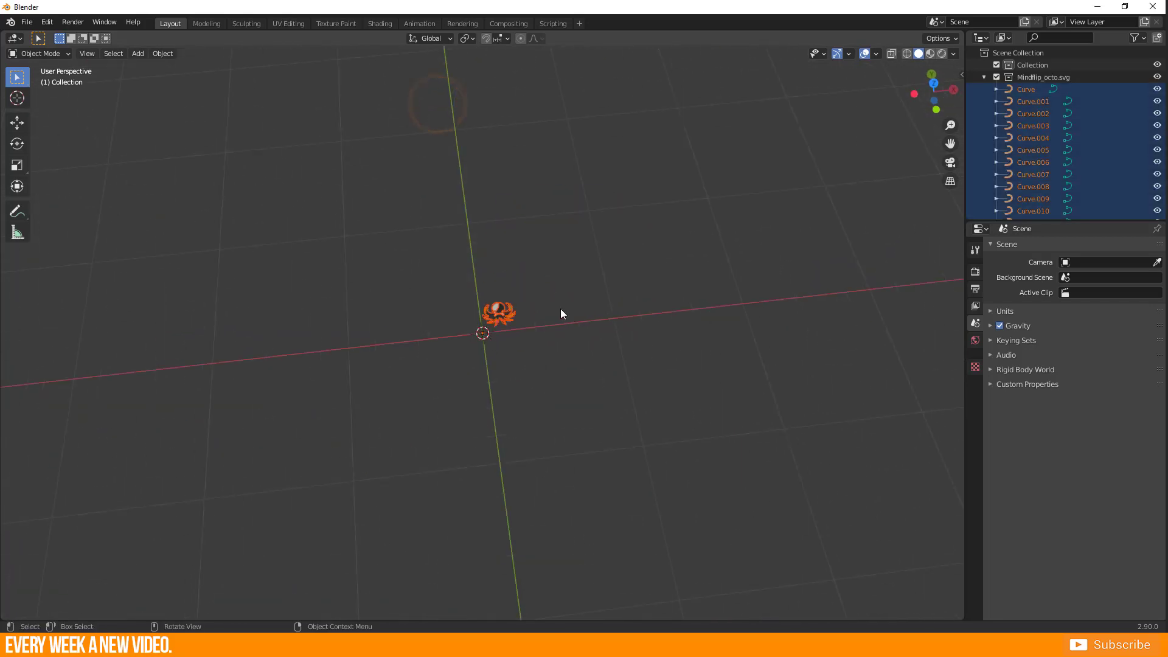
key("s")
left_click(5, 386)
- Move all octopus curves onto the world origin from the top view
key("KP_7")
left_click(594, 321)
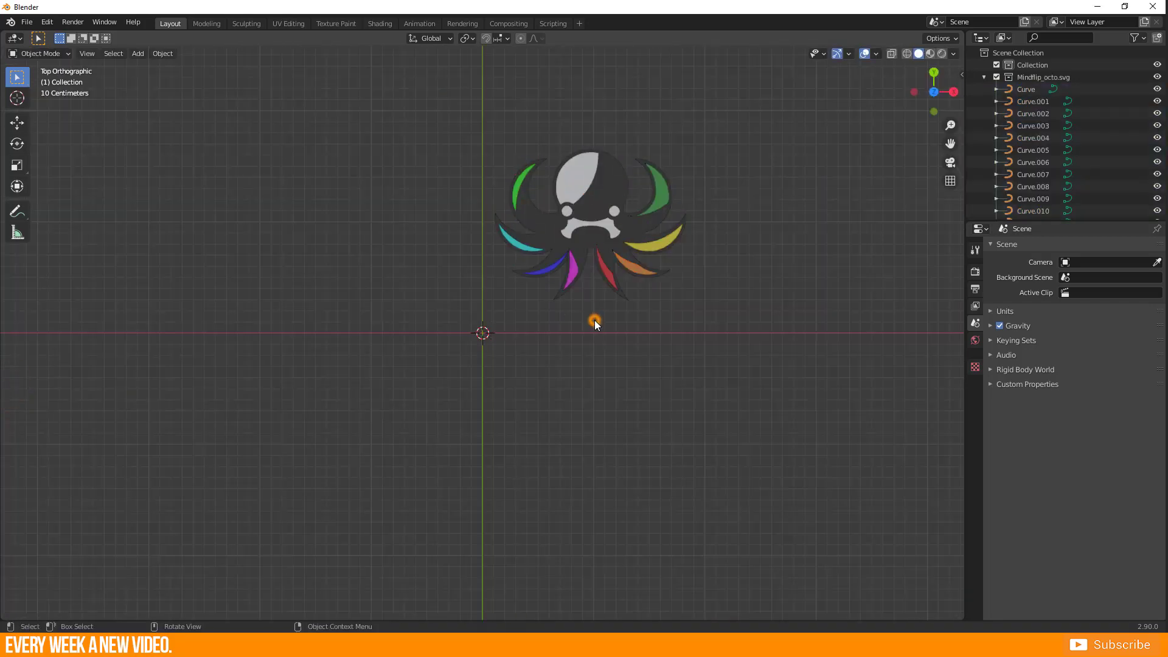
left_click_drag(456, 329, 599, 204)
key("g")
left_click(491, 312)
middle_click_drag(491, 312, 495, 433)
left_click(496, 433)
scroll(782, 145, "up", 5)
middle_click_drag(654, 420, 643, 436)
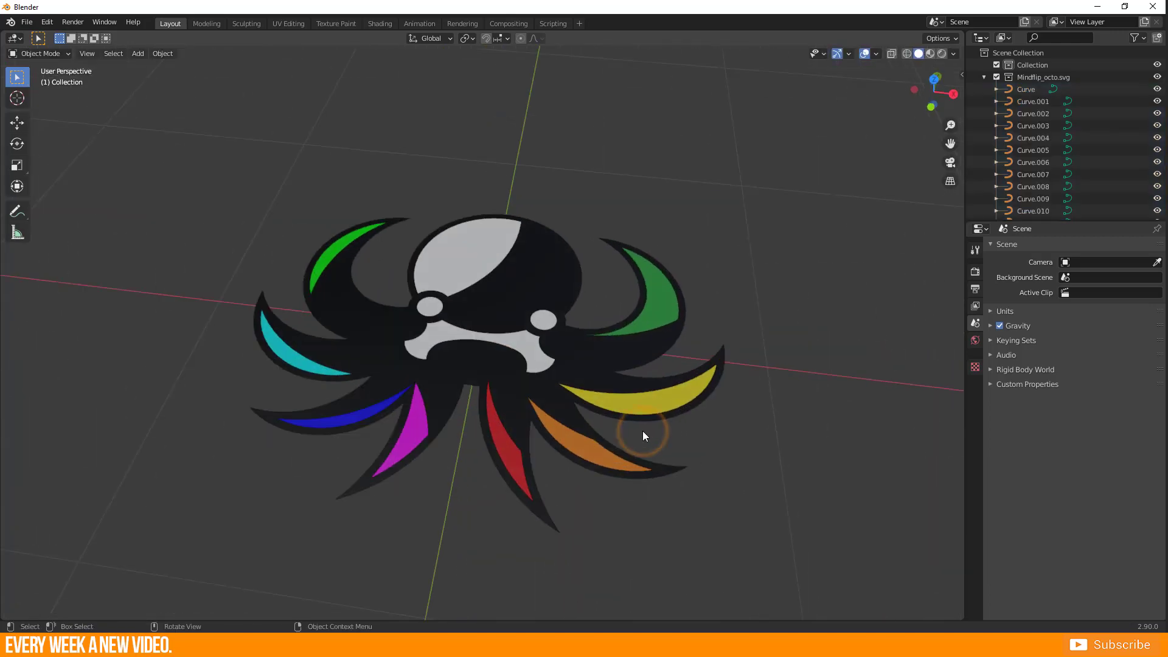
- Select Curve through Curve.013 in the outliner and inspect the yellow tentacle's material
left_click(1033, 92)
scroll(1031, 93, "down", 3)
left_click(1028, 208, "shift")
left_click(1030, 195)
left_click(1031, 184)
left_click(1031, 171)
left_click(1032, 159)
left_click(975, 449)
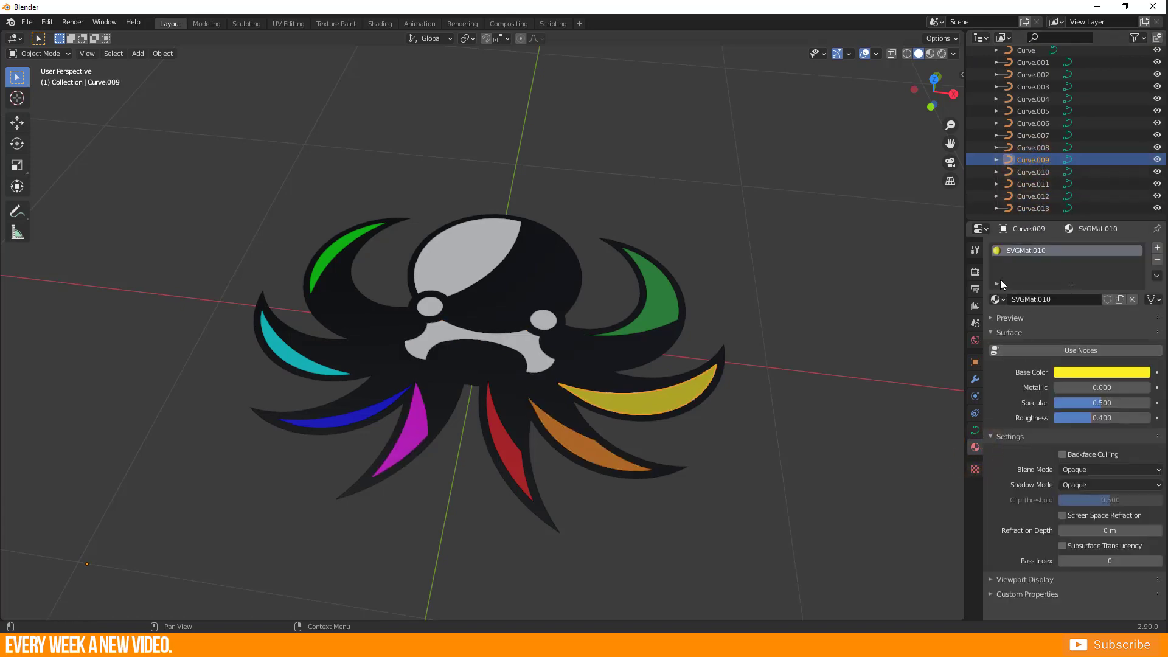
- Check the orange, red, magenta and blue tentacle materials, then select all curves
left_click(583, 449)
left_click(512, 455)
left_click(411, 444)
left_click(366, 415)
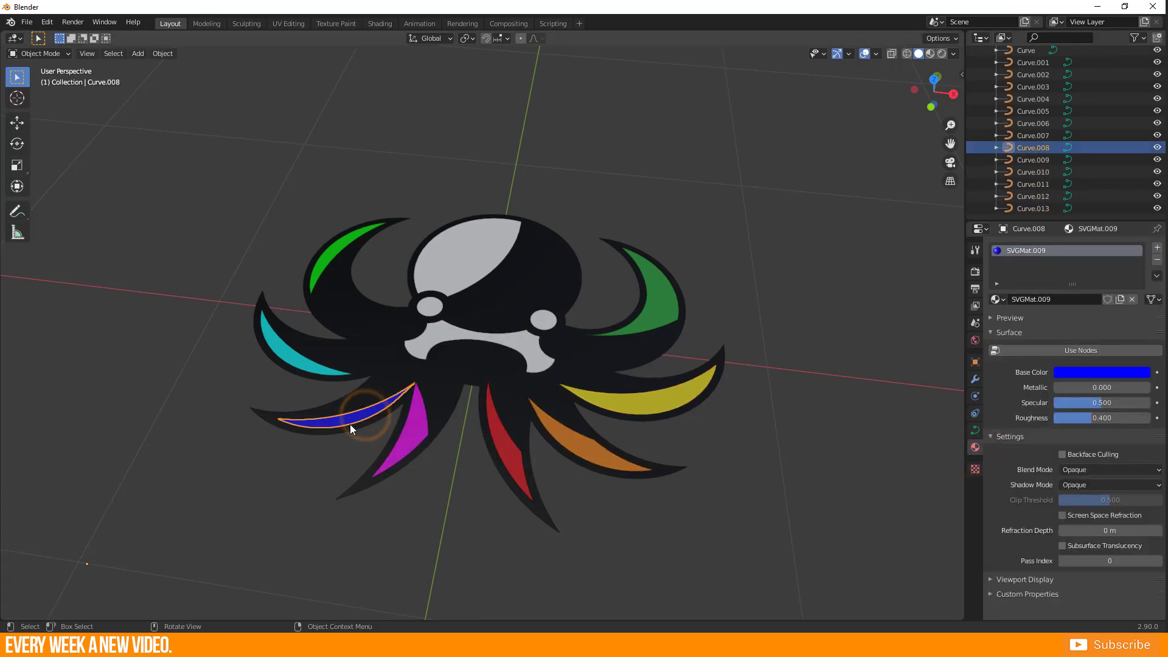
key("a")
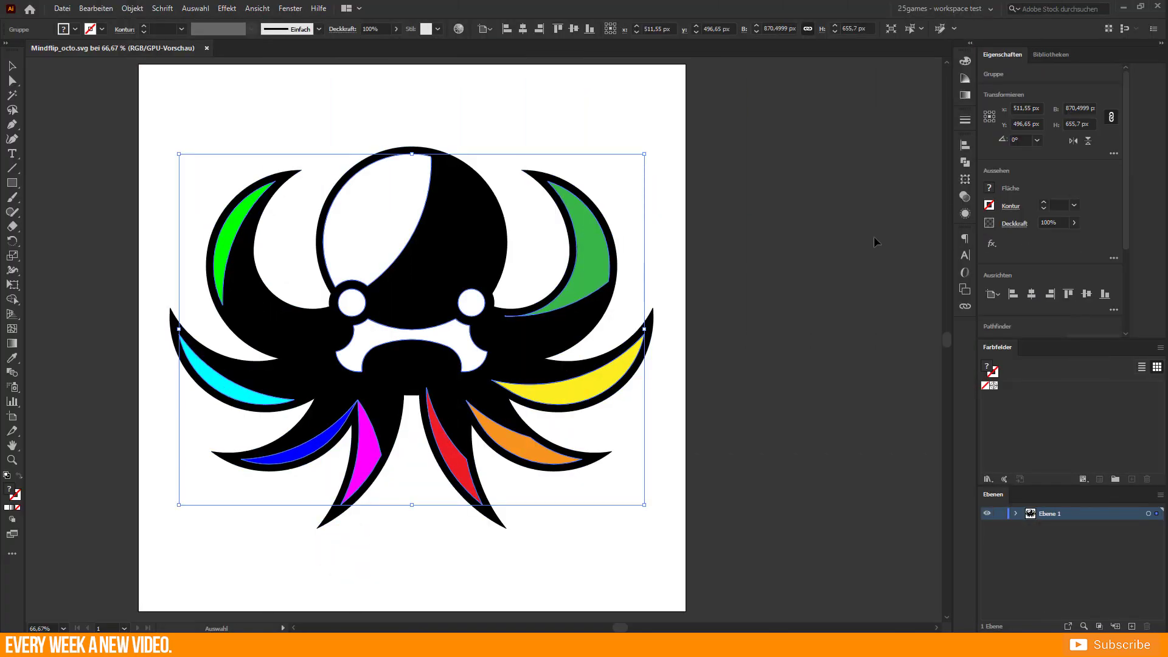
- Merge the octopus shapes in Illustrator and turn them into one compound path
left_click(964, 162)
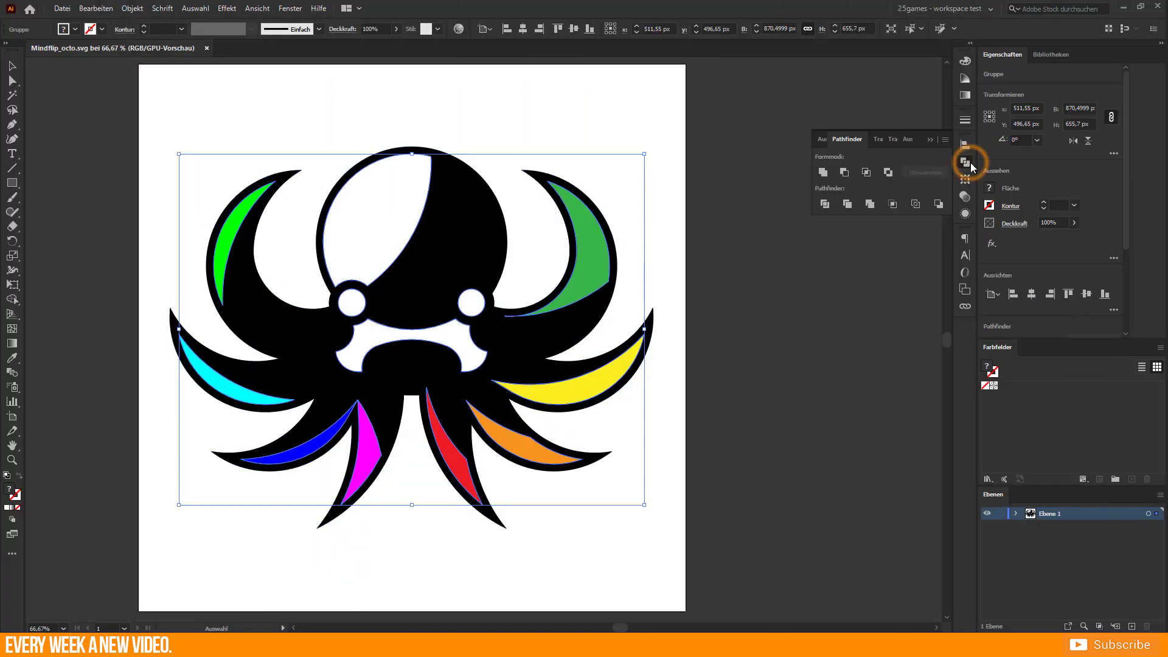
left_click(827, 173)
left_click(132, 8)
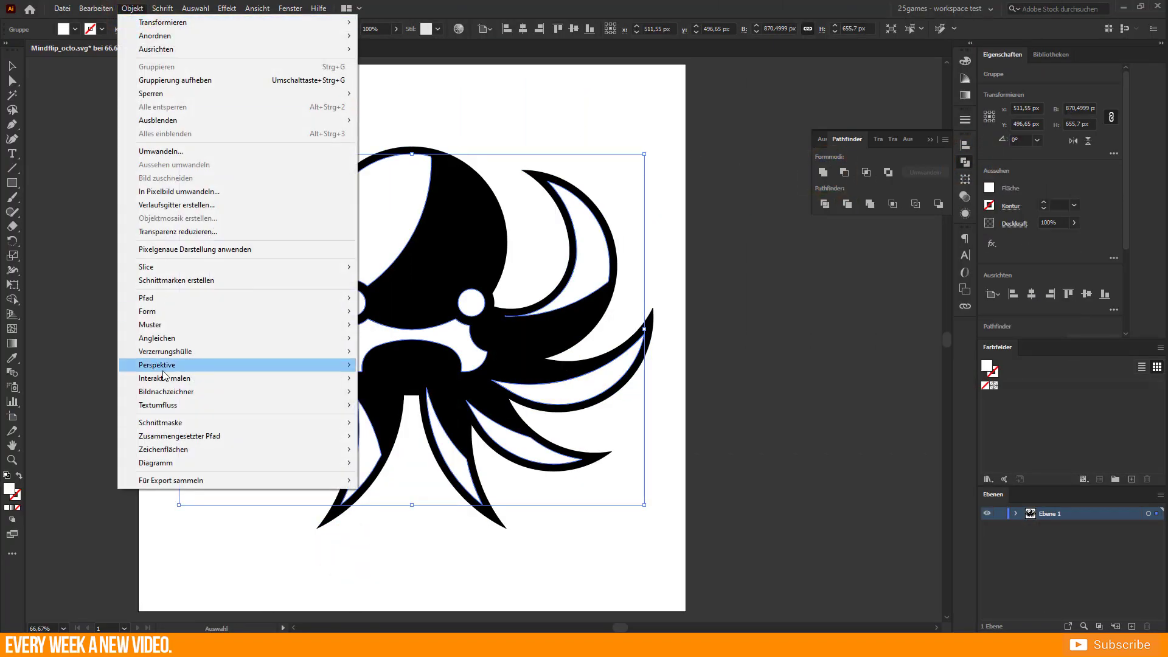
mouse_move(181, 436)
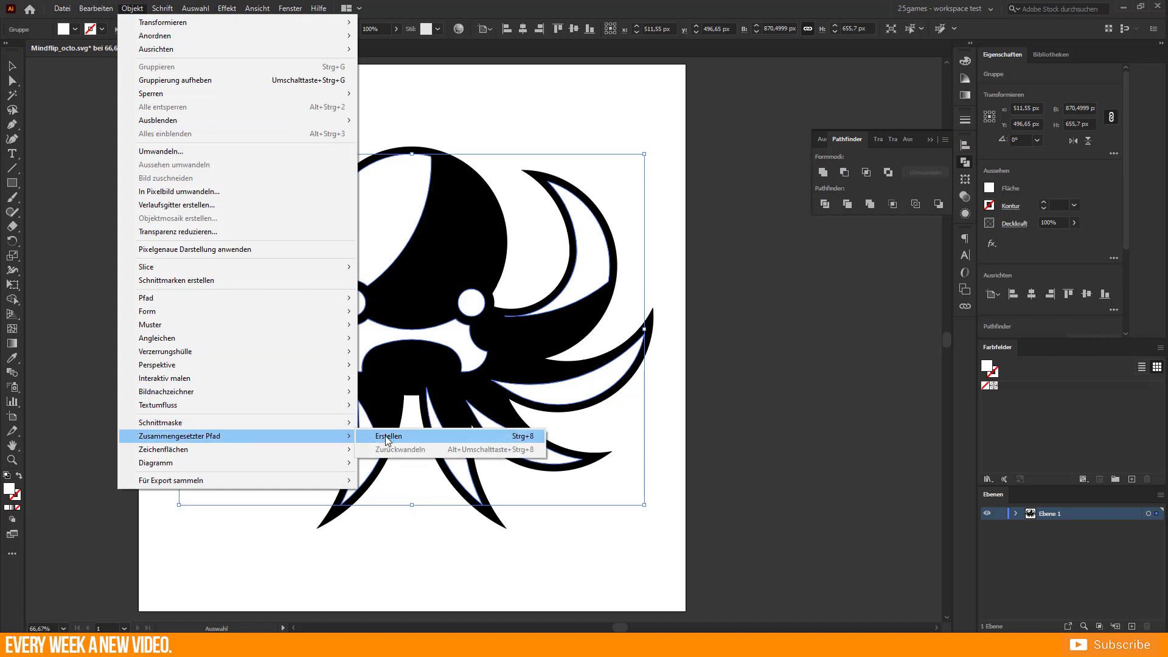
left_click(424, 440)
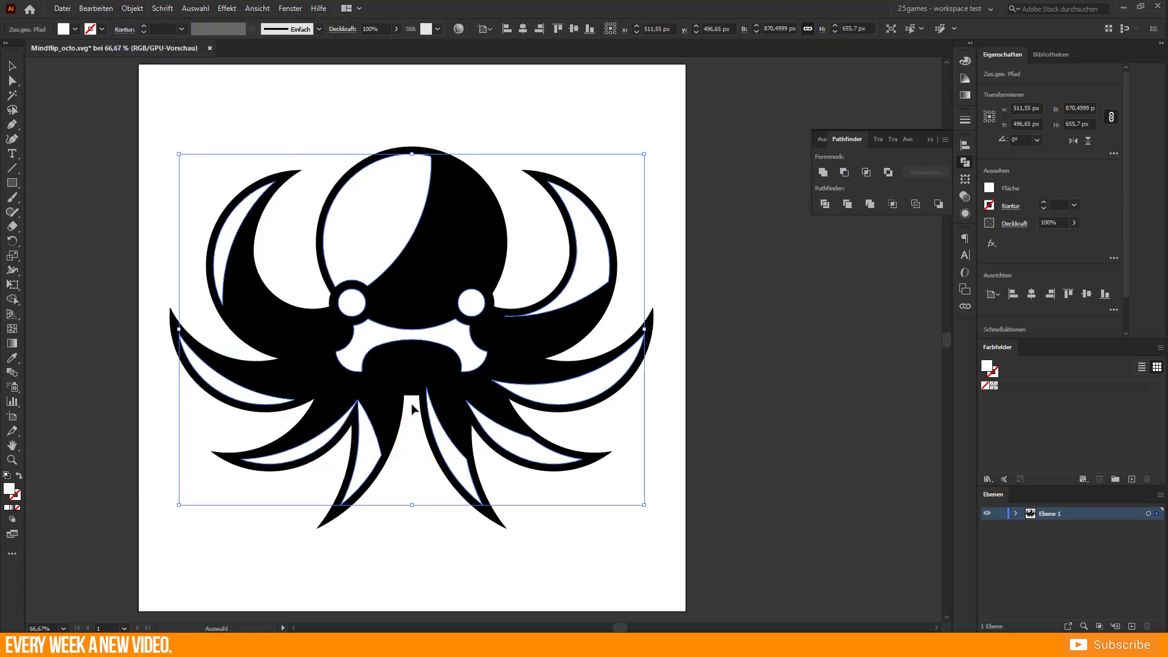
key("g")
key("v")
key("ctrl+minus")
key("ctrl+minus")
left_click_drag(357, 245, 629, 269)
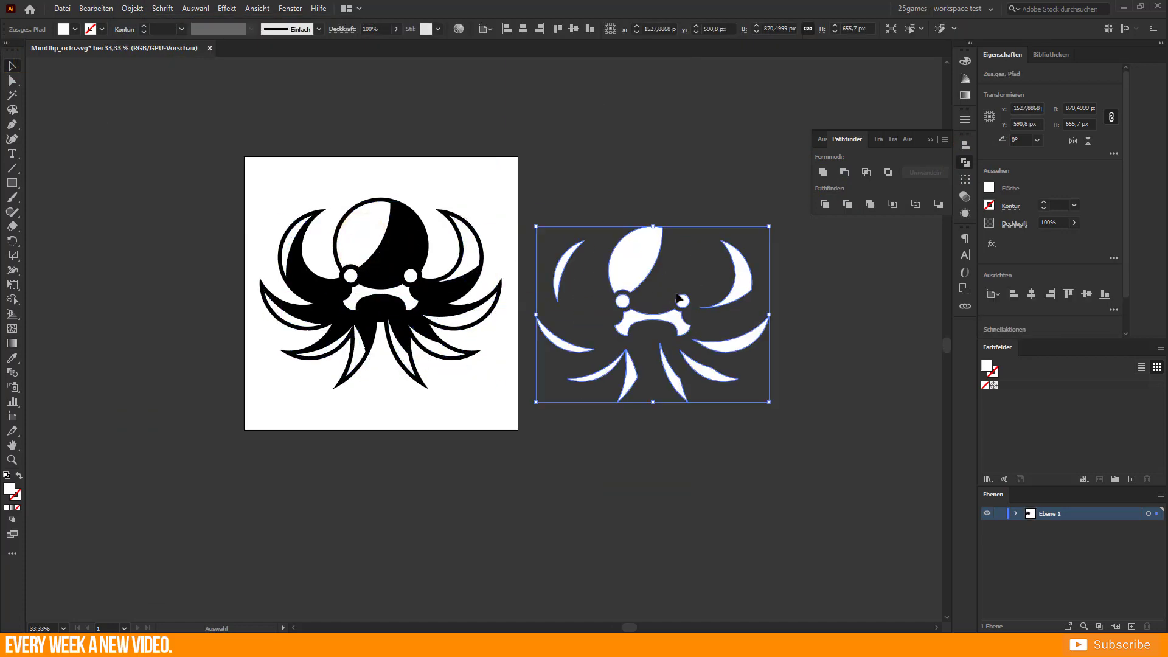
- Save the merged octopus artwork as a new SVG file
left_click(63, 8)
left_click(99, 118)
left_click(377, 438)
left_click(714, 577)
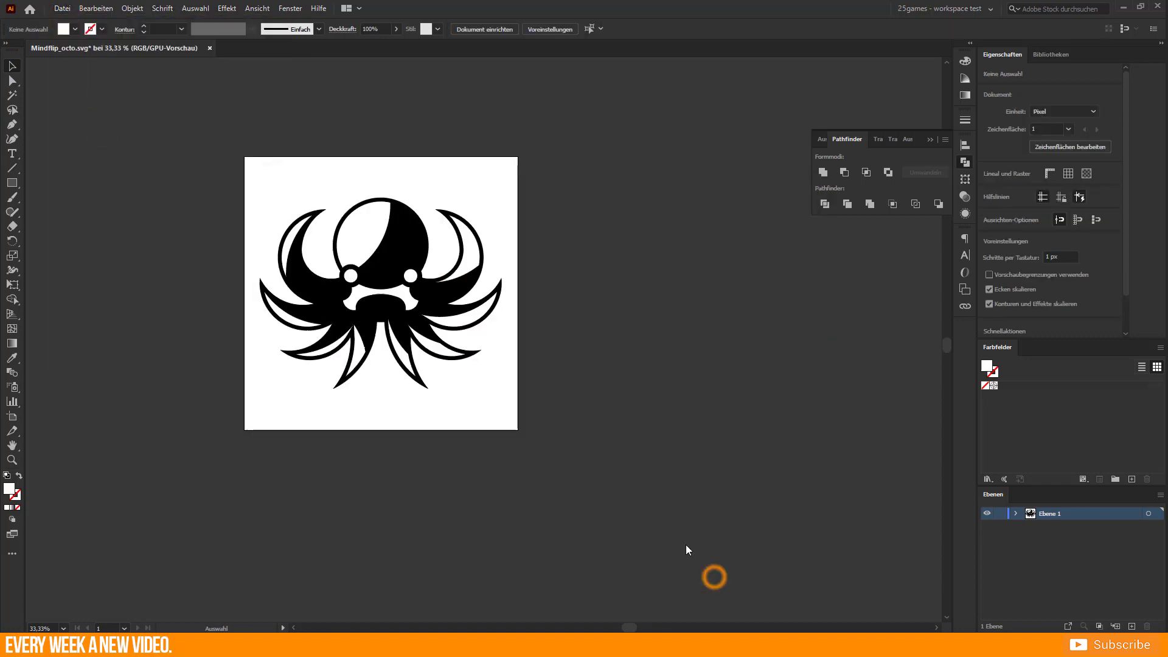
- Accept the SVG options and import the new octopus SVG into Blender
left_click(549, 522)
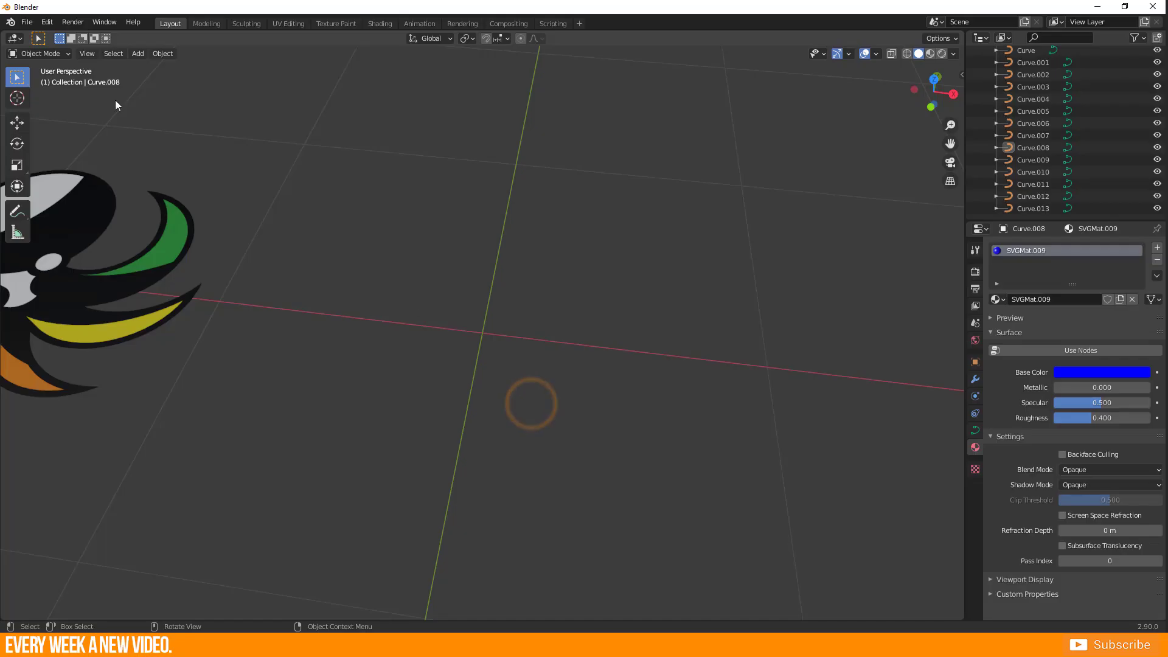
left_click(27, 22)
left_click(67, 189)
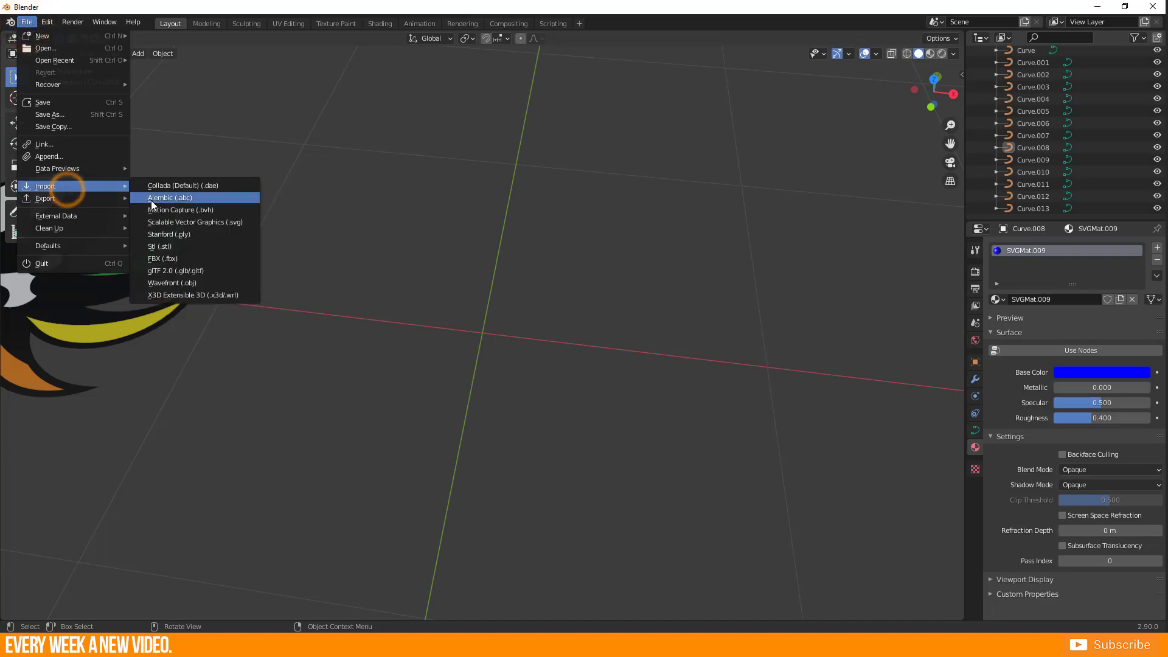
left_click(195, 222)
left_click(649, 188)
left_click(760, 439)
- Scale up the black-and-white octopus beside the coloured one and box-select its curves
key("s")
left_click(535, 217)
key("KP_7")
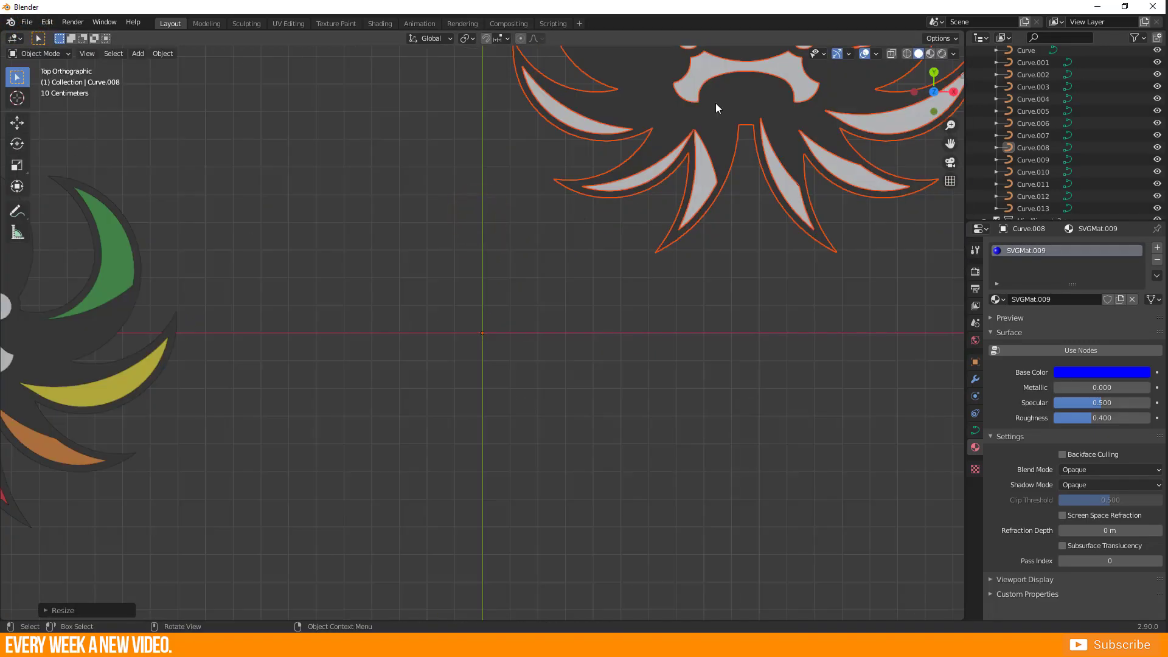
left_click(686, 495)
left_click(430, 251)
middle_click_drag(417, 249, 443, 381)
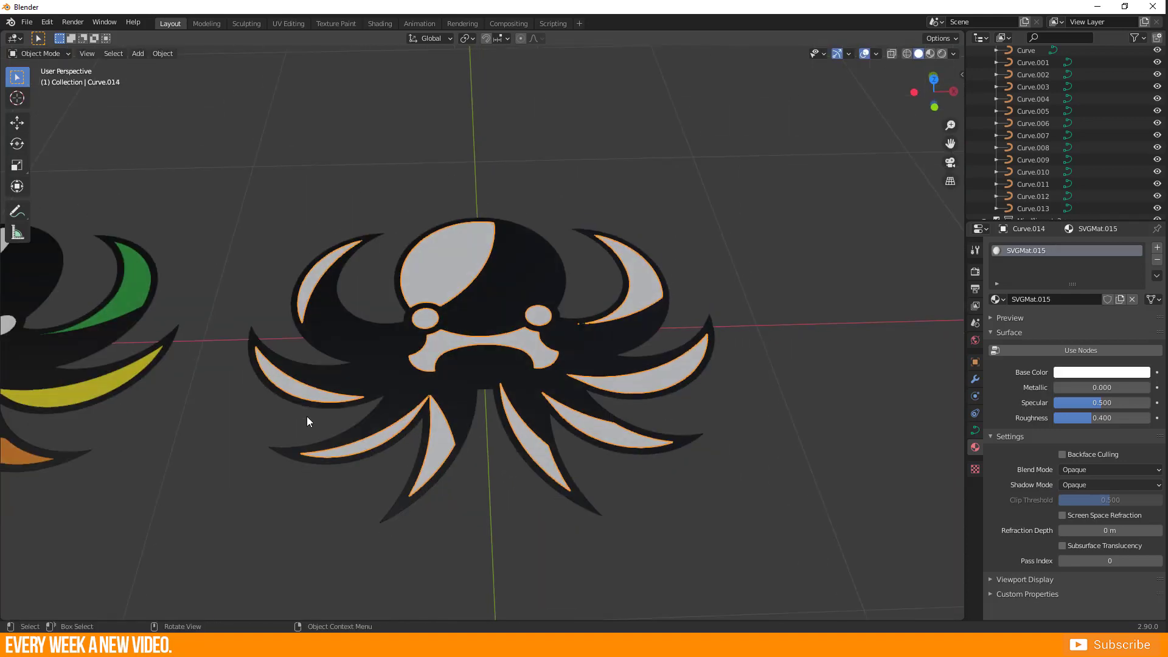
scroll(290, 425, "down", 3)
middle_click_drag(291, 425, 402, 396, "shift")
left_click(484, 207)
left_click_drag(483, 207, 767, 442)
- Convert Curve.014 to Grease Pencil using Grease Pencil from Curve/Mesh
right_click(619, 357)
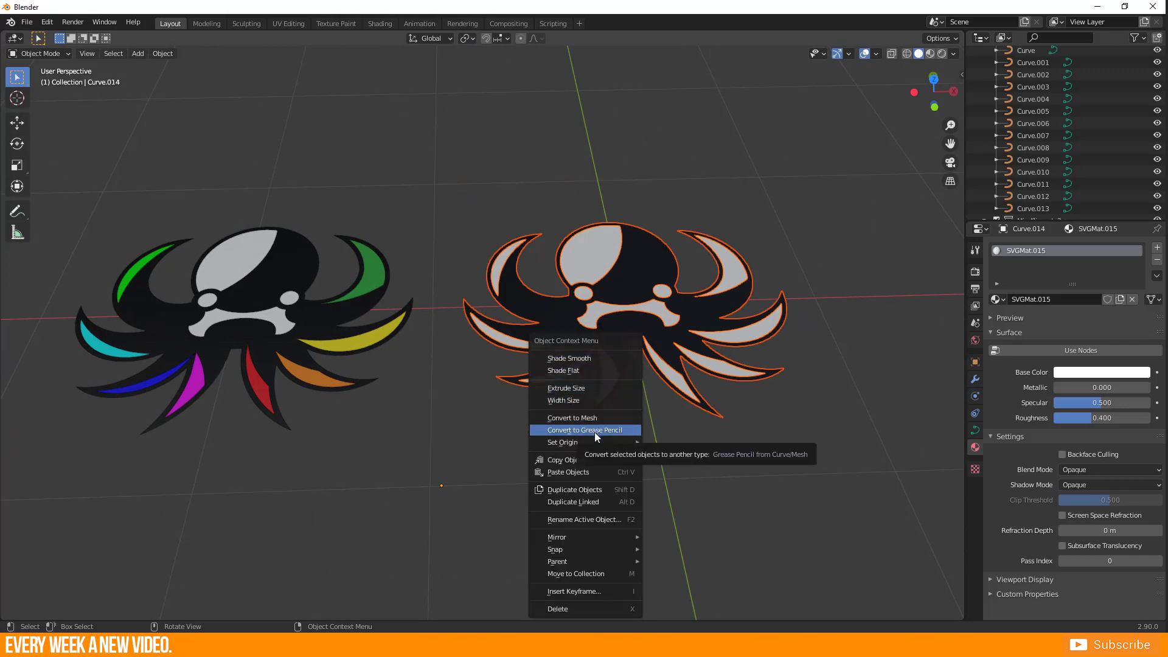
left_click(162, 59)
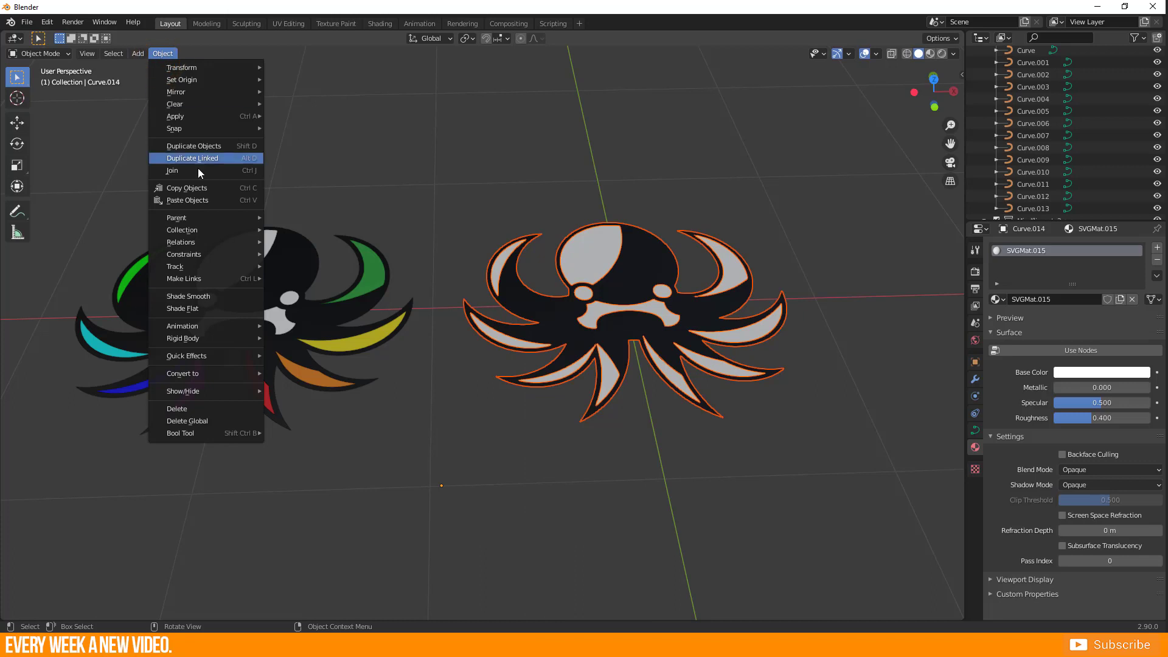
mouse_move(224, 372)
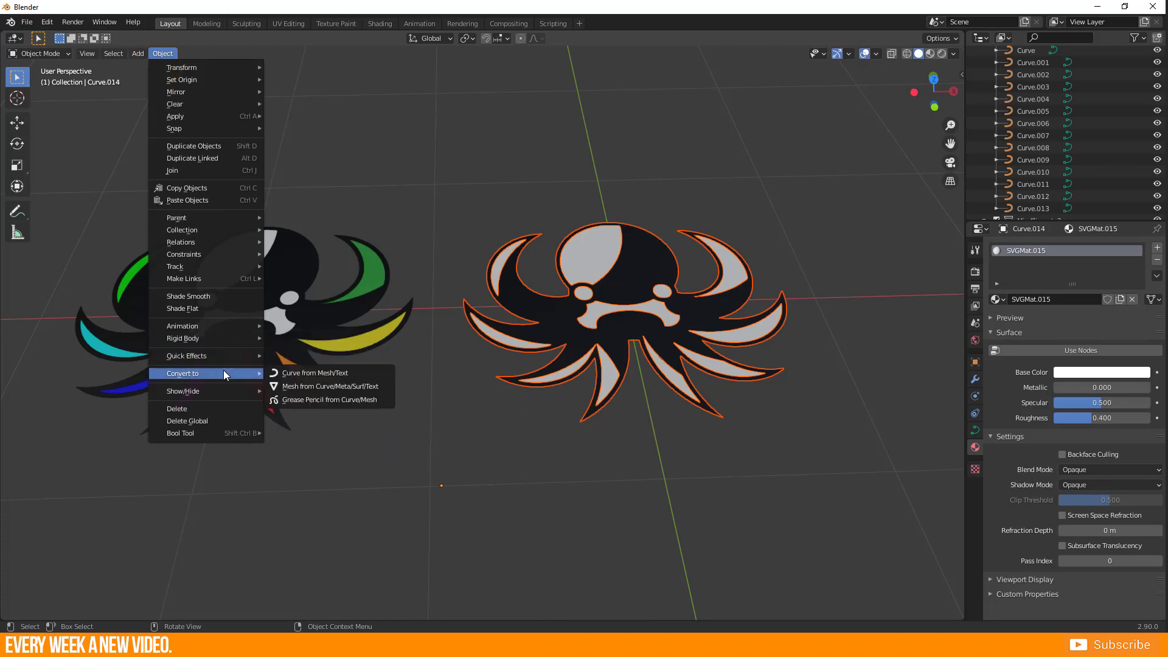
left_click(323, 399)
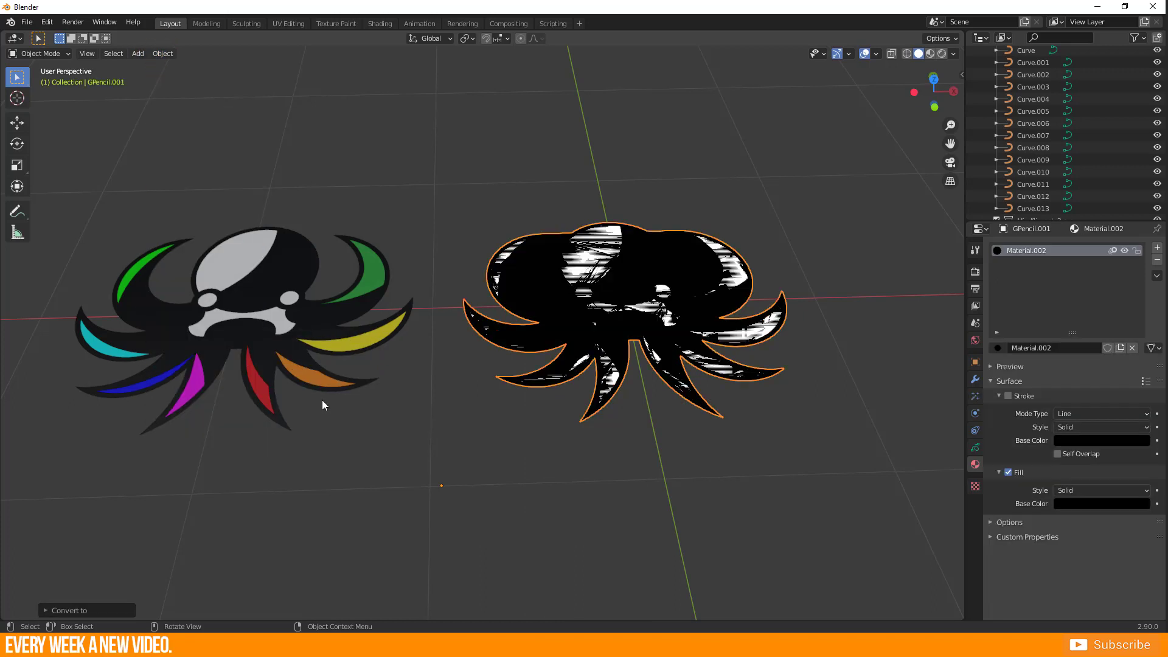
- View the black GPencil.001 silhouette from the top and check its strokes in Edit Mode
key("KP_7")
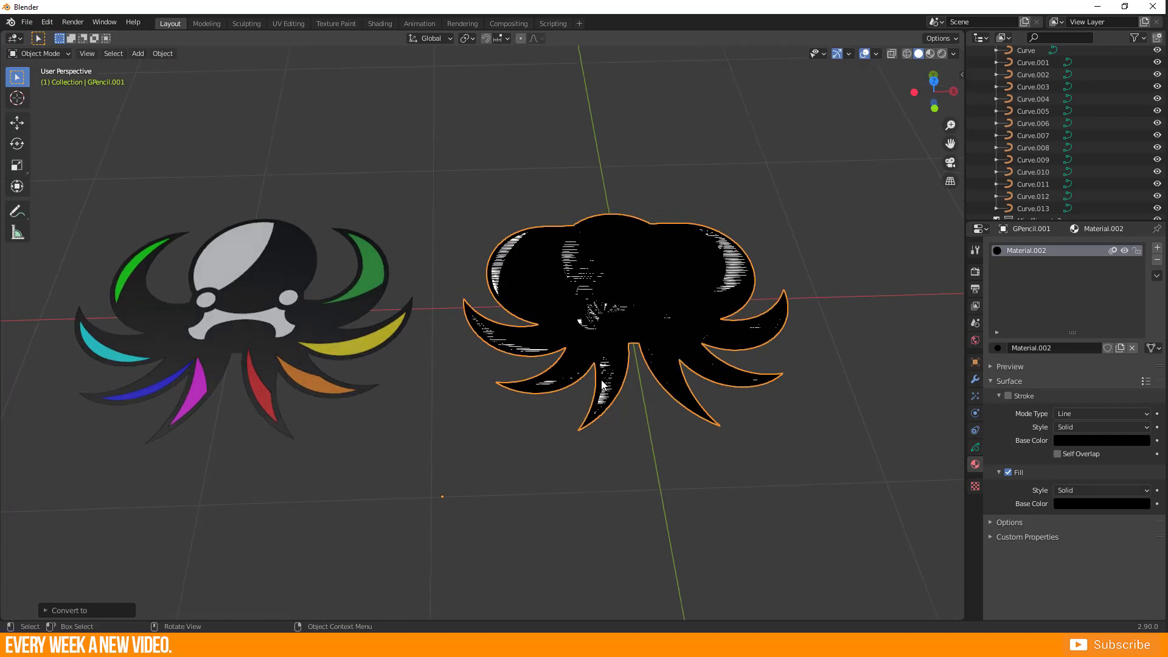
mouse_move(614, 378)
middle_mouse_down("shift")
mouse_move(436, 397)
mouse_move(469, 376)
middle_mouse_up("shift")
scroll(426, 399, "up", 3)
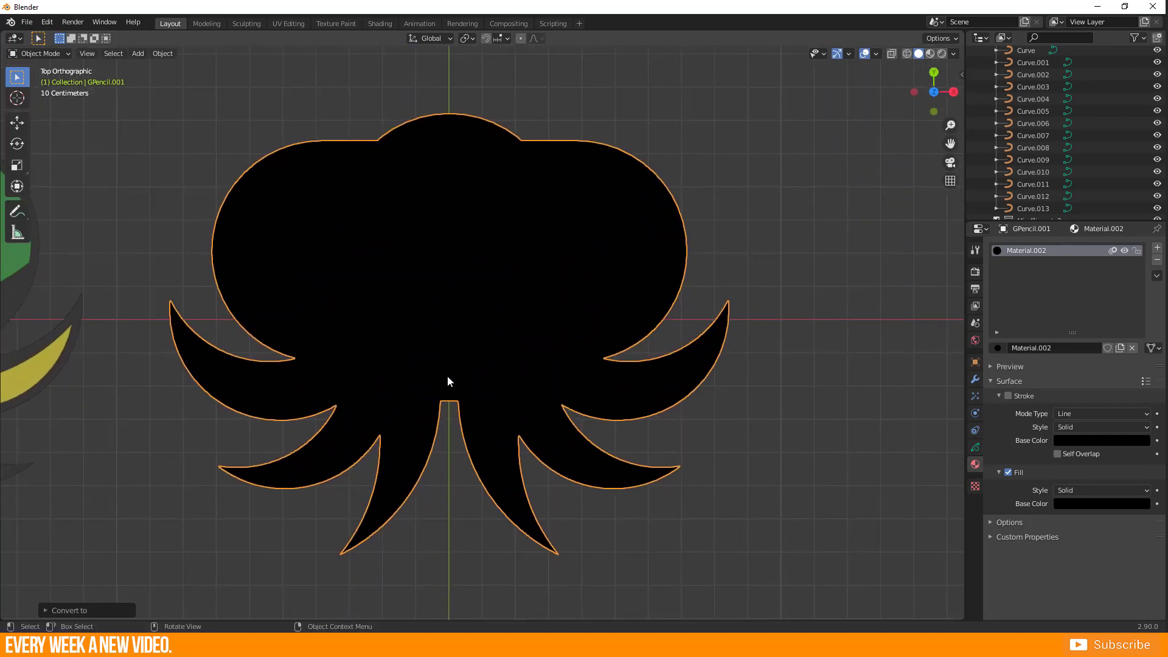
key("Tab")
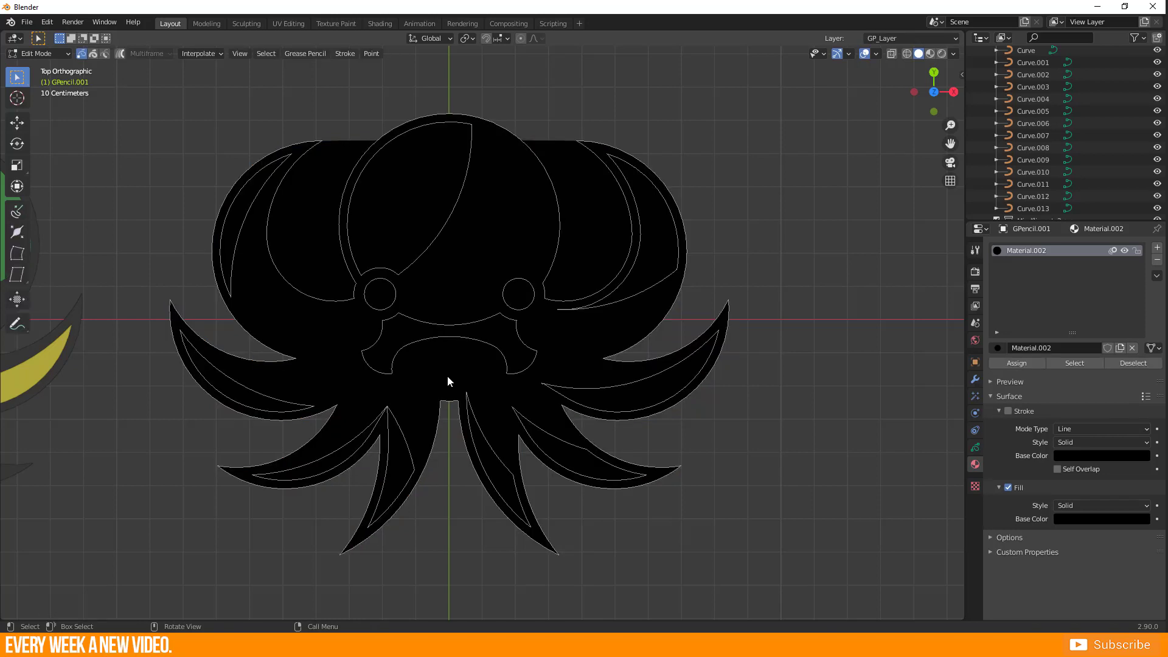
key("Tab")
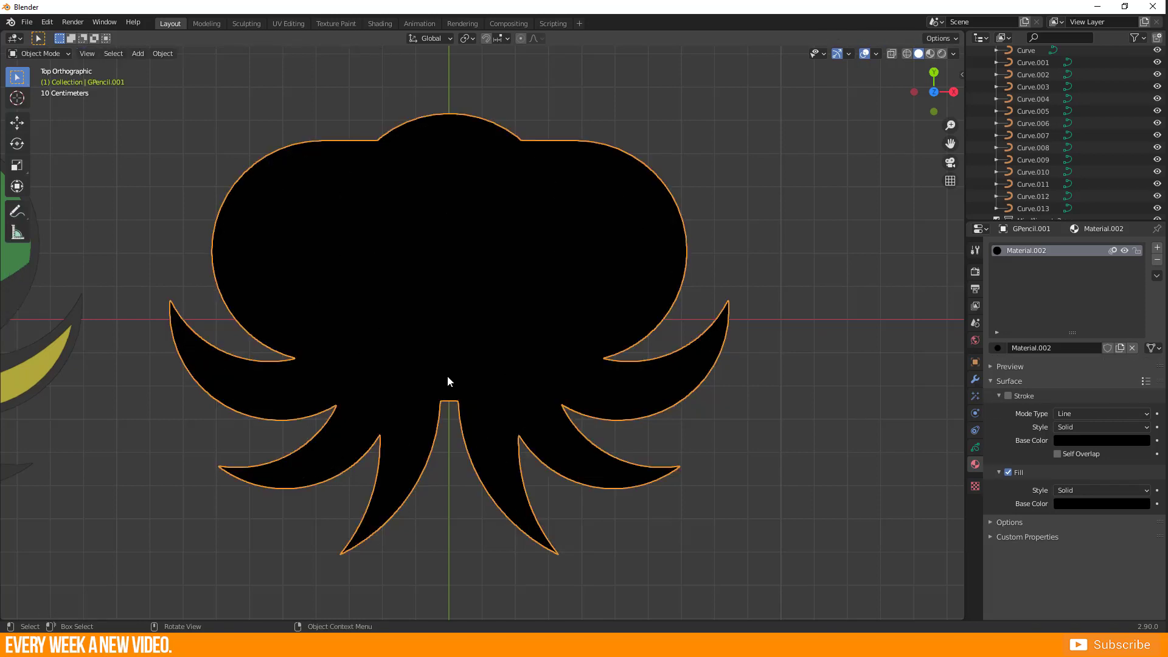
- Add a new material slot holding a new Material.003 on GPencil.001
left_click(975, 447)
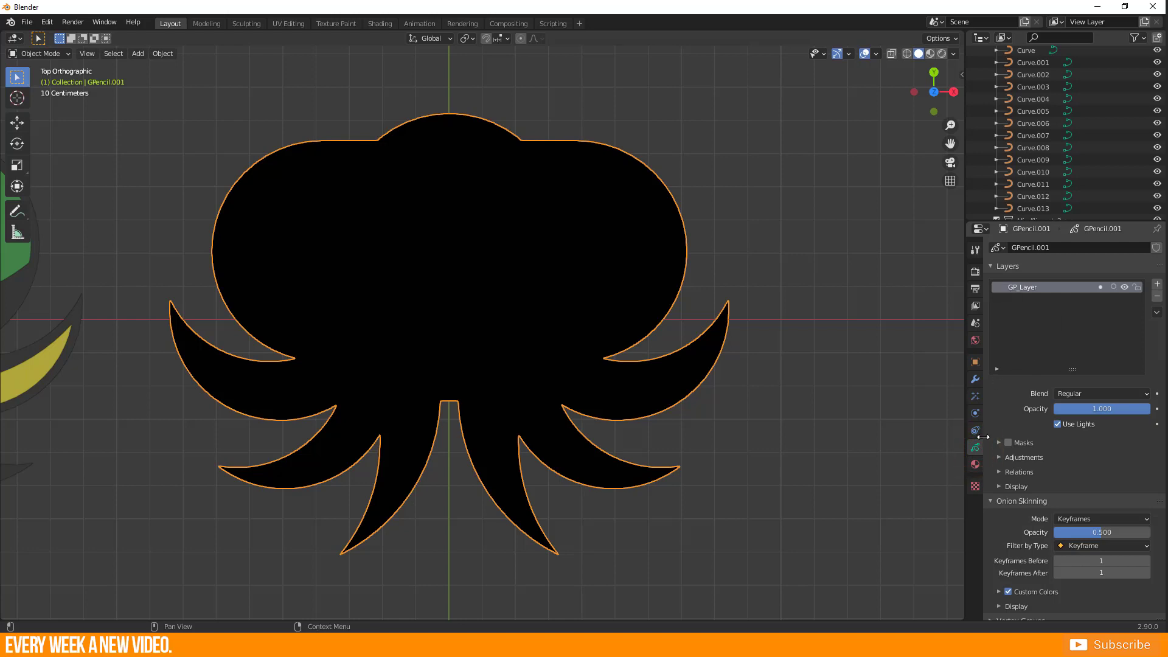
left_click(976, 464)
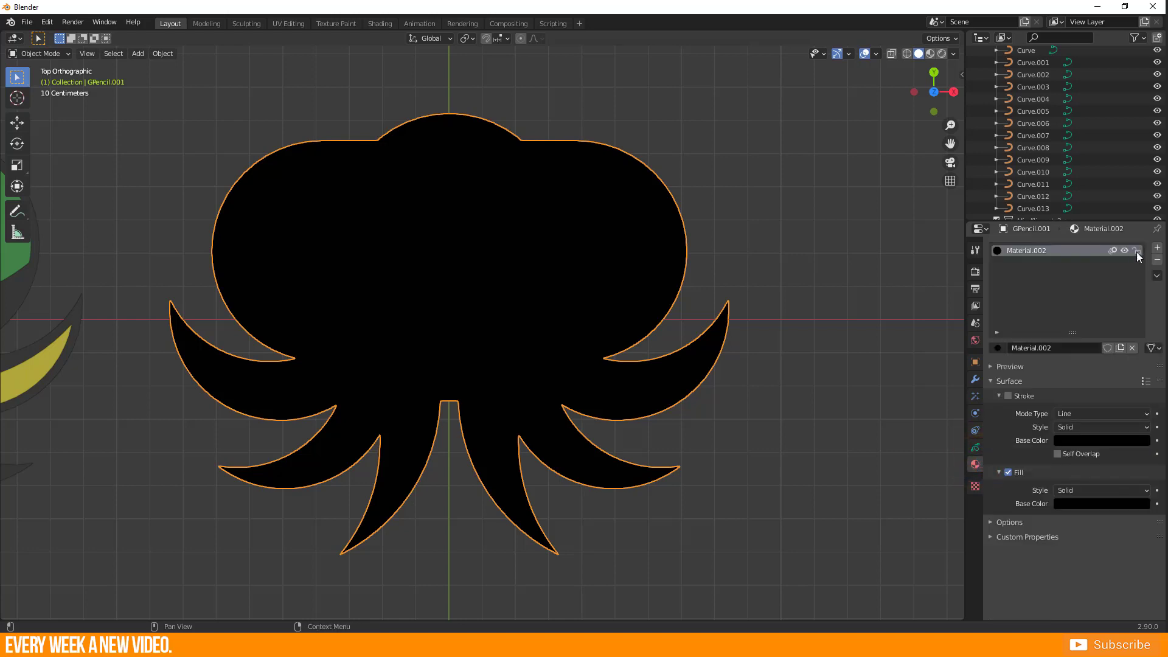
left_click(1156, 249)
left_click(1079, 348)
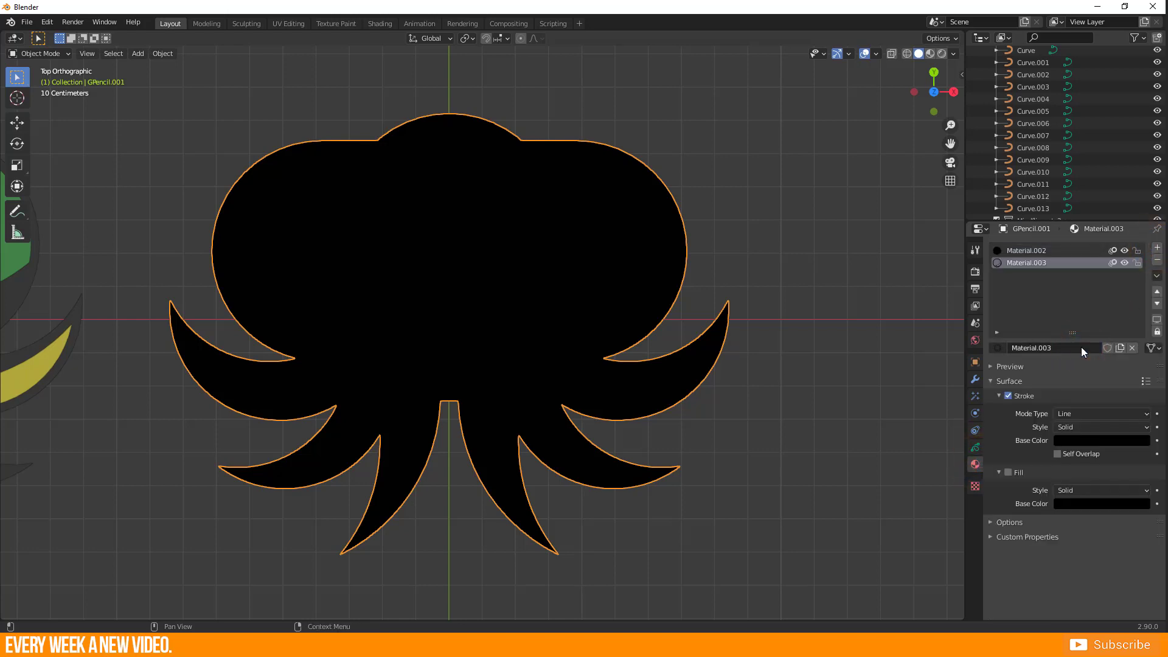
left_click(999, 472)
left_click(999, 396)
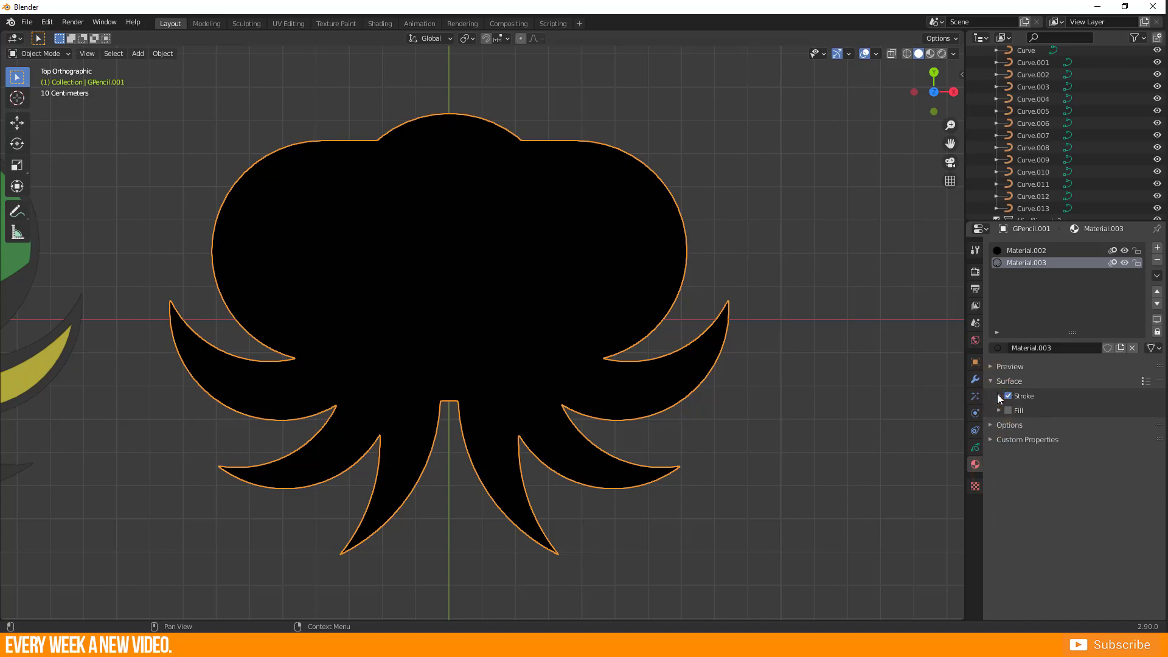
- Assign Material.003 to all octopus strokes and thin the stroke thickness
key("Tab")
key("a")
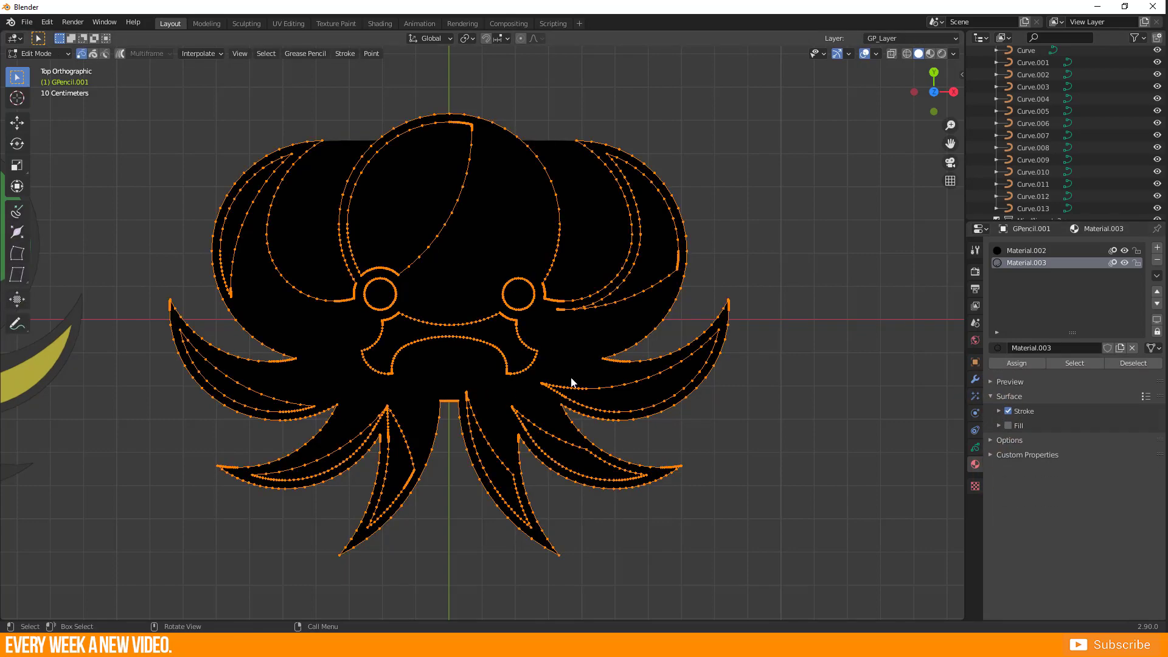
left_click(1024, 361)
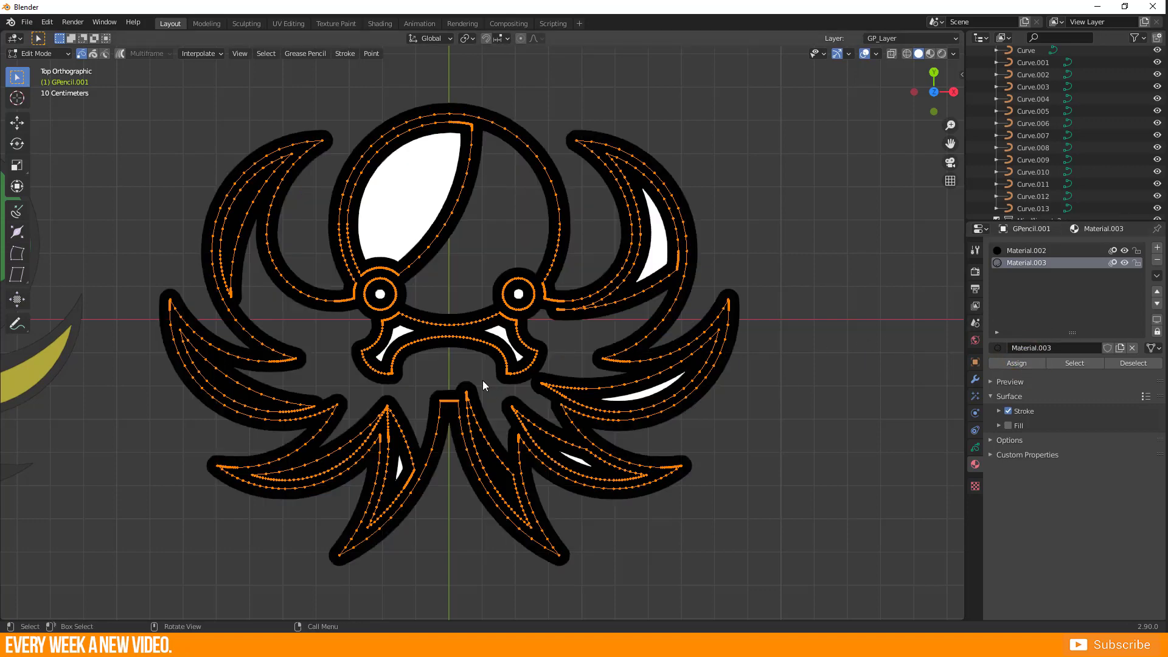
middle_click_drag(320, 326, 242, 302)
key("alt+s")
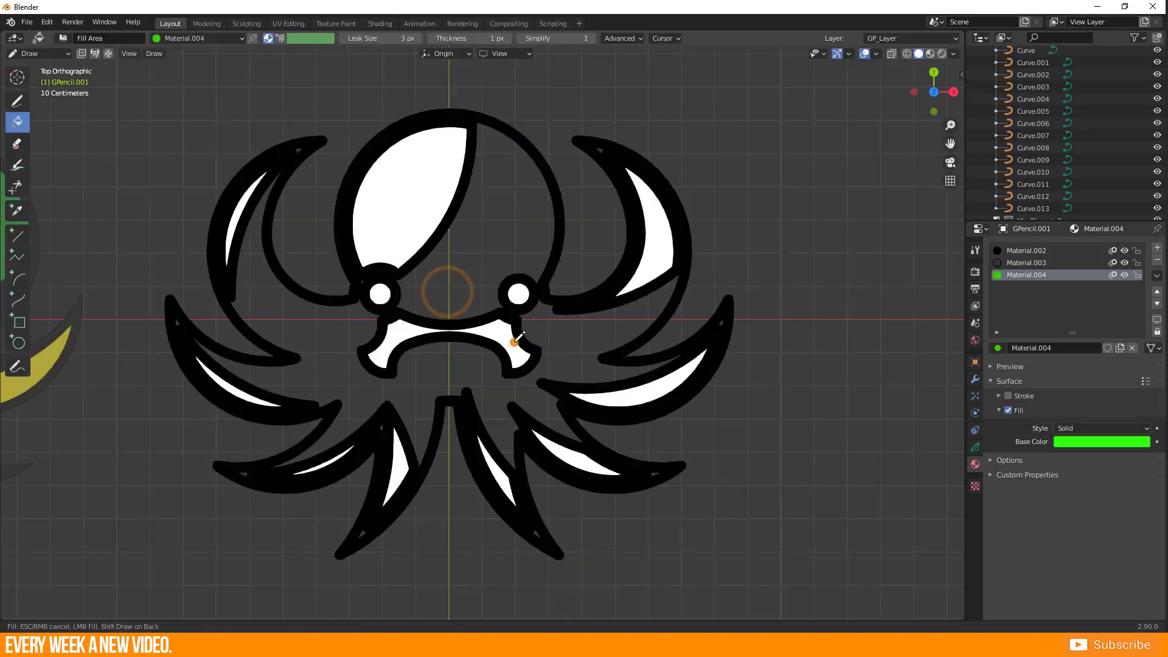
- Fill the octopus body and another enclosed area with green Material.004, back in Object Mode
left_click(450, 343)
left_click(268, 387)
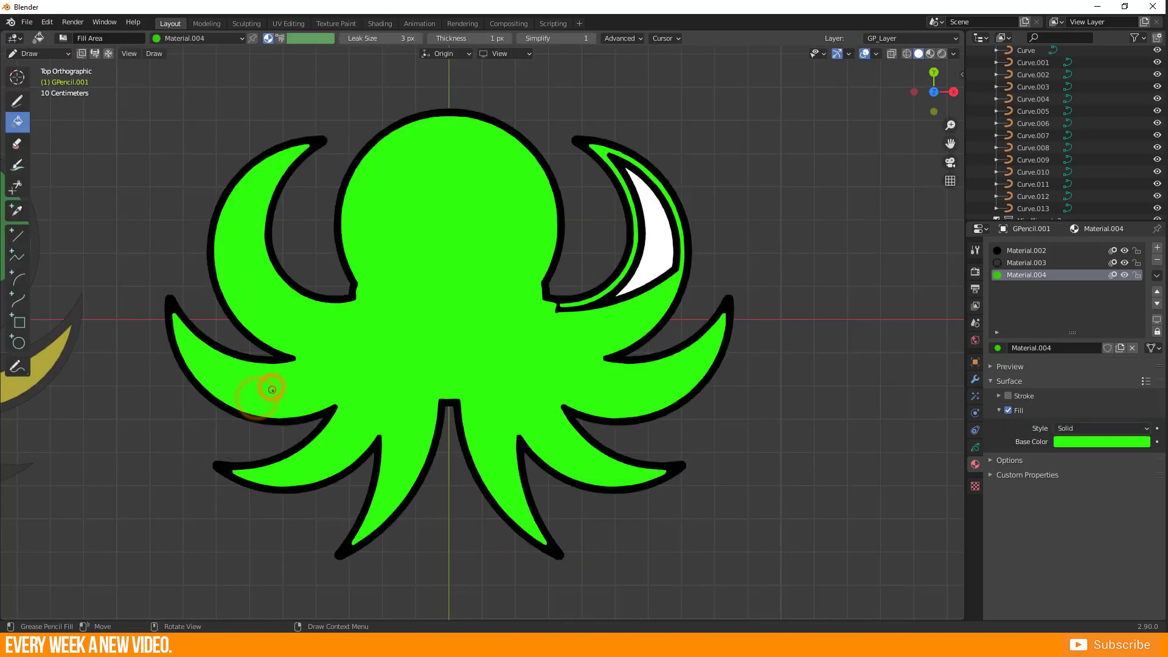
key("ctrl+Tab")
left_click(262, 391)
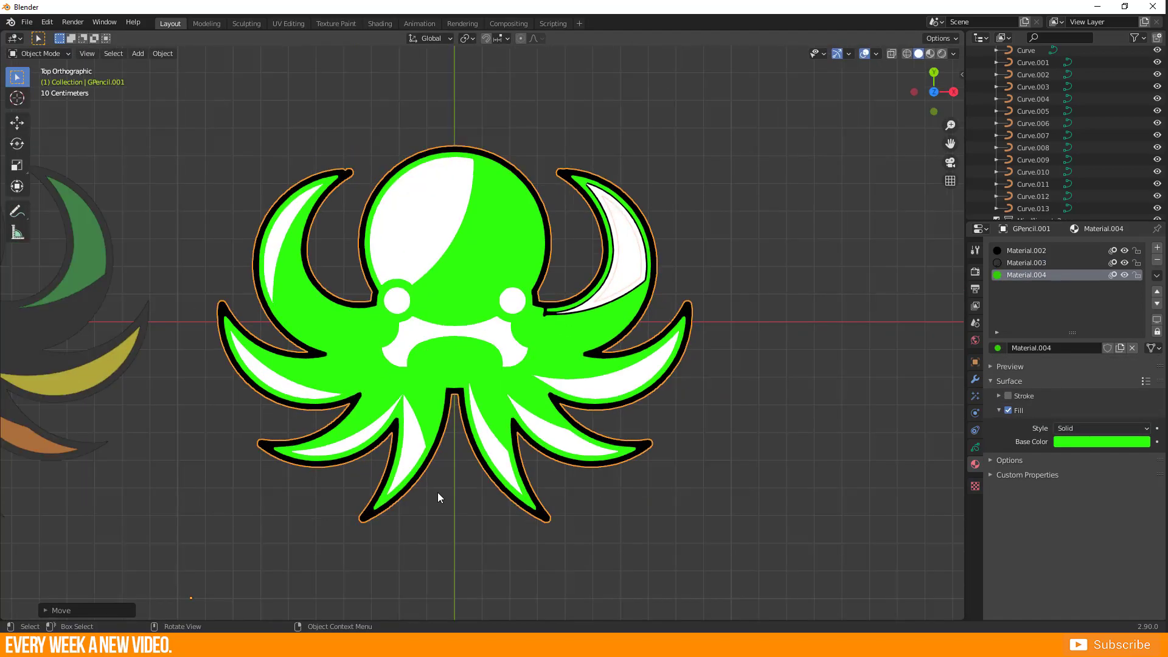
- Move the green octopus to the right, away from the white highlight shapes
scroll(439, 497, "down", 1)
left_click(396, 371)
left_click_drag(396, 372, 764, 374)
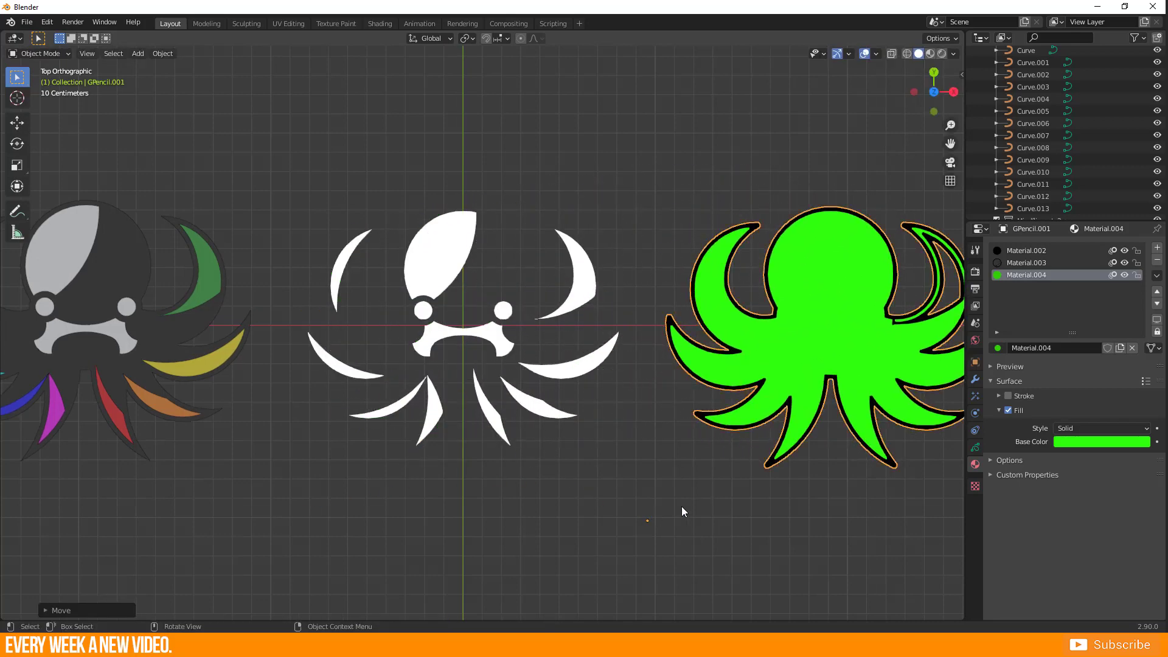
scroll(713, 498, "right", 5, "ctrl")
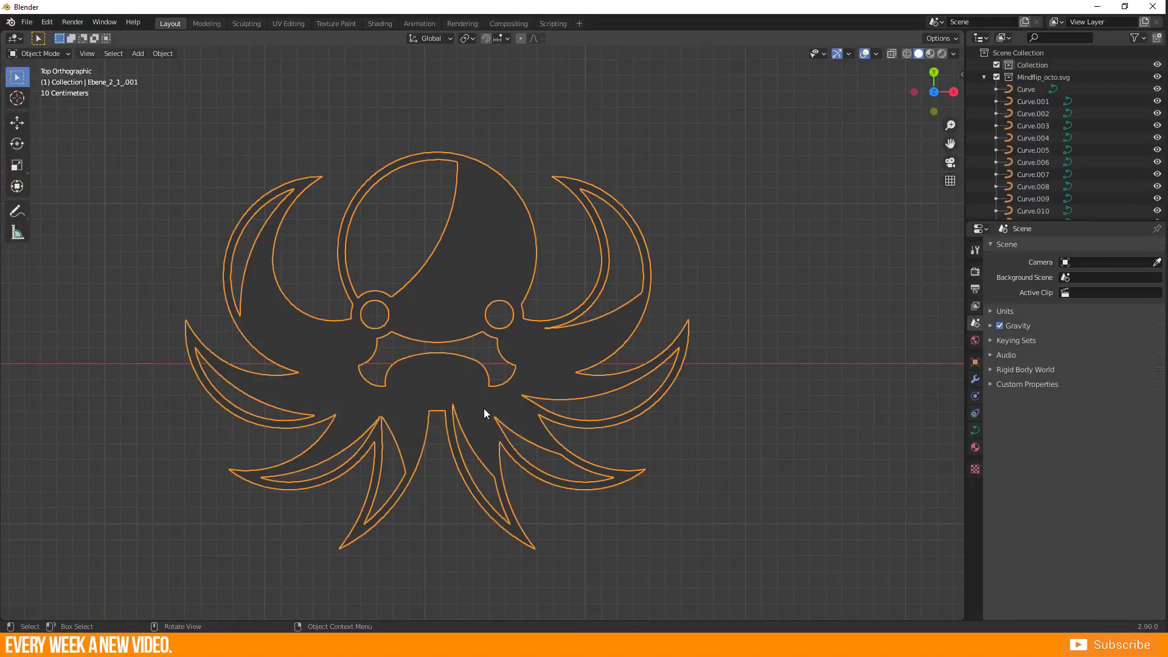
- Convert the octopus curves to a mesh and merge its 162 overlapping vertices by distance
right_click(430, 385)
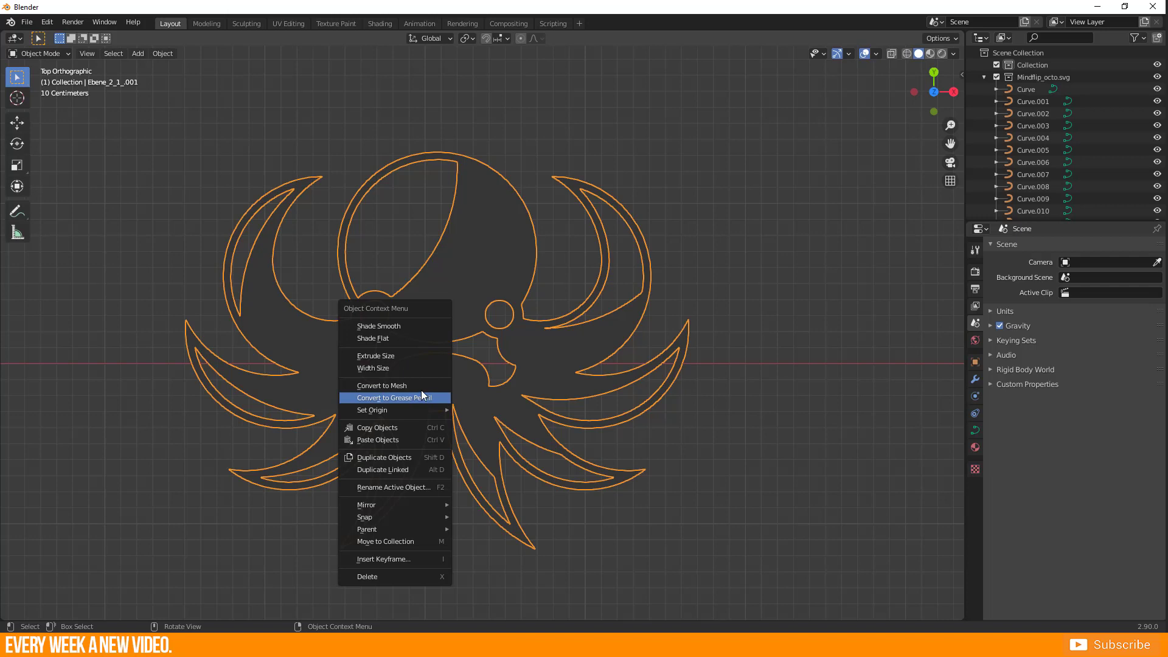
left_click(402, 386)
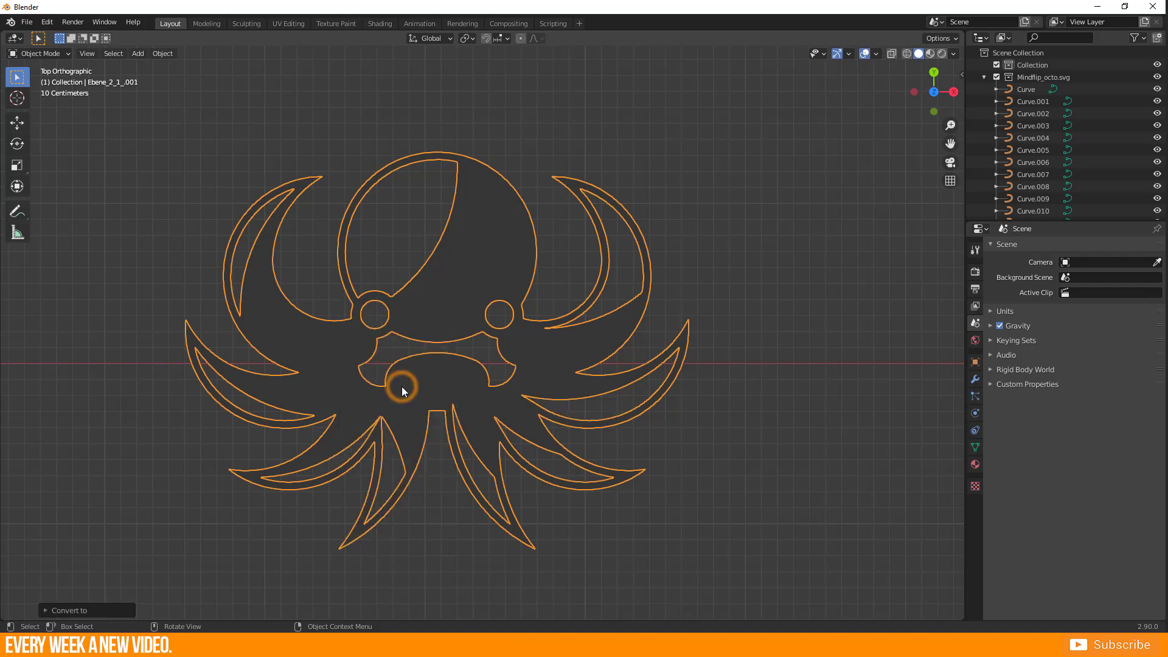
key("Tab")
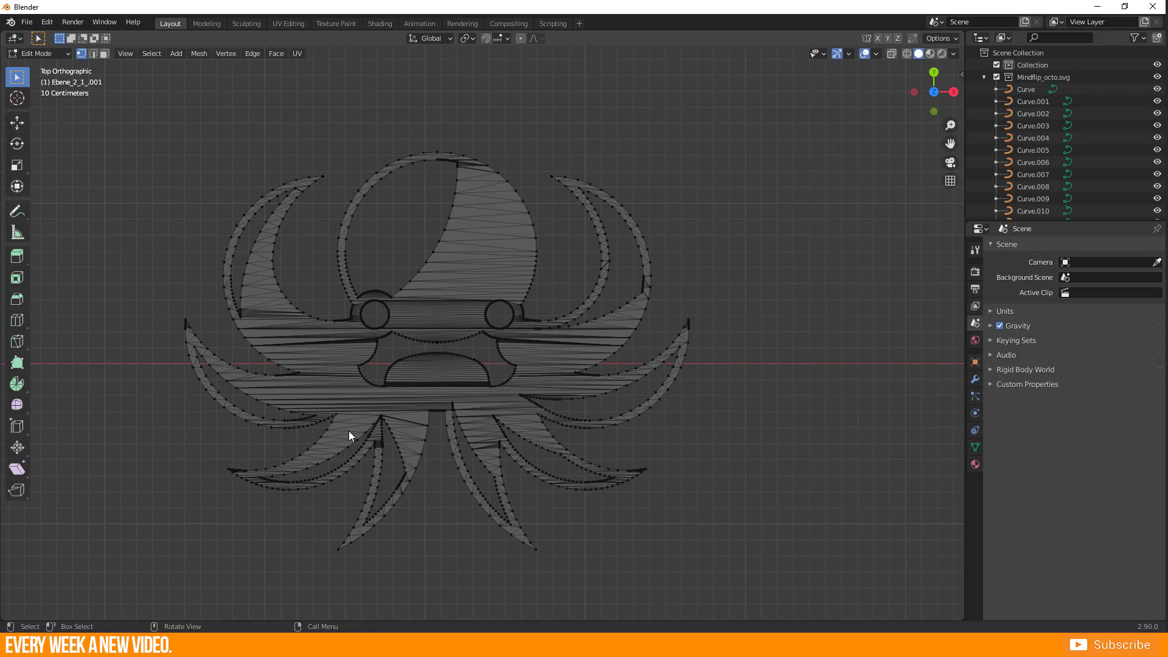
key("a")
key("m")
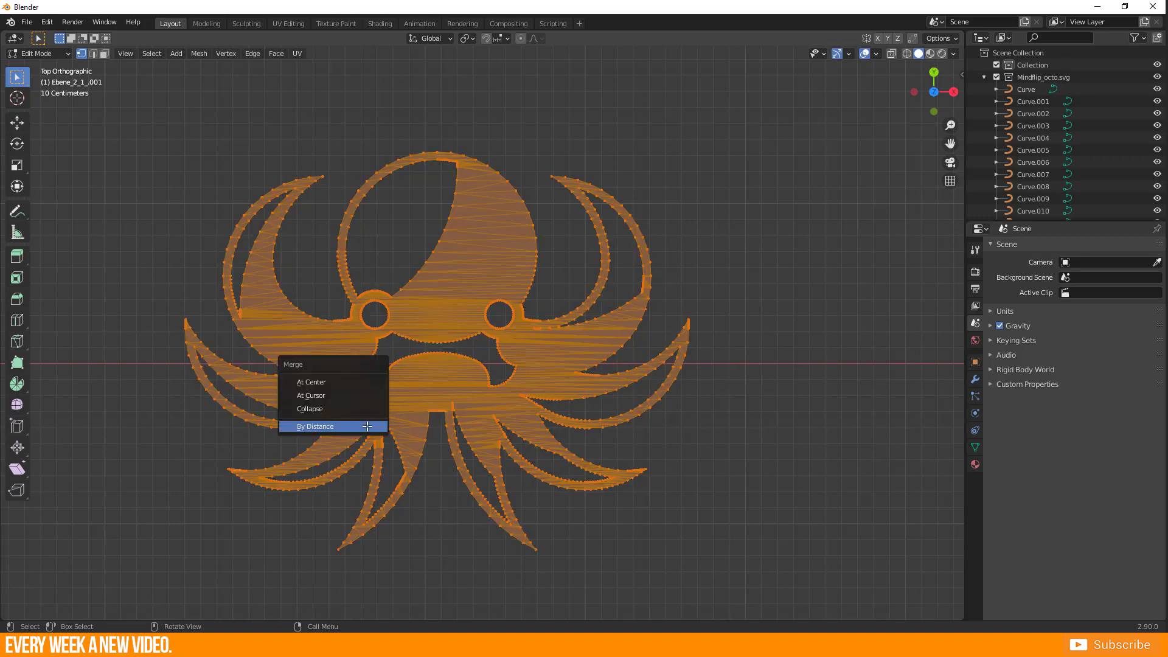
left_click(314, 426)
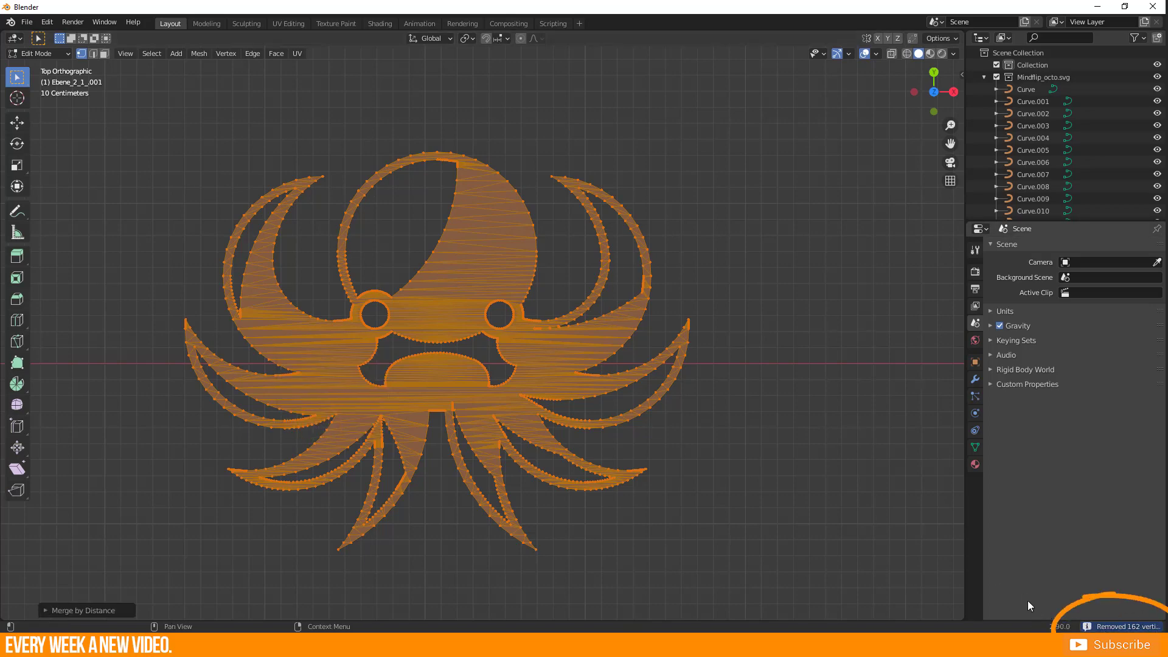
key("Tab")
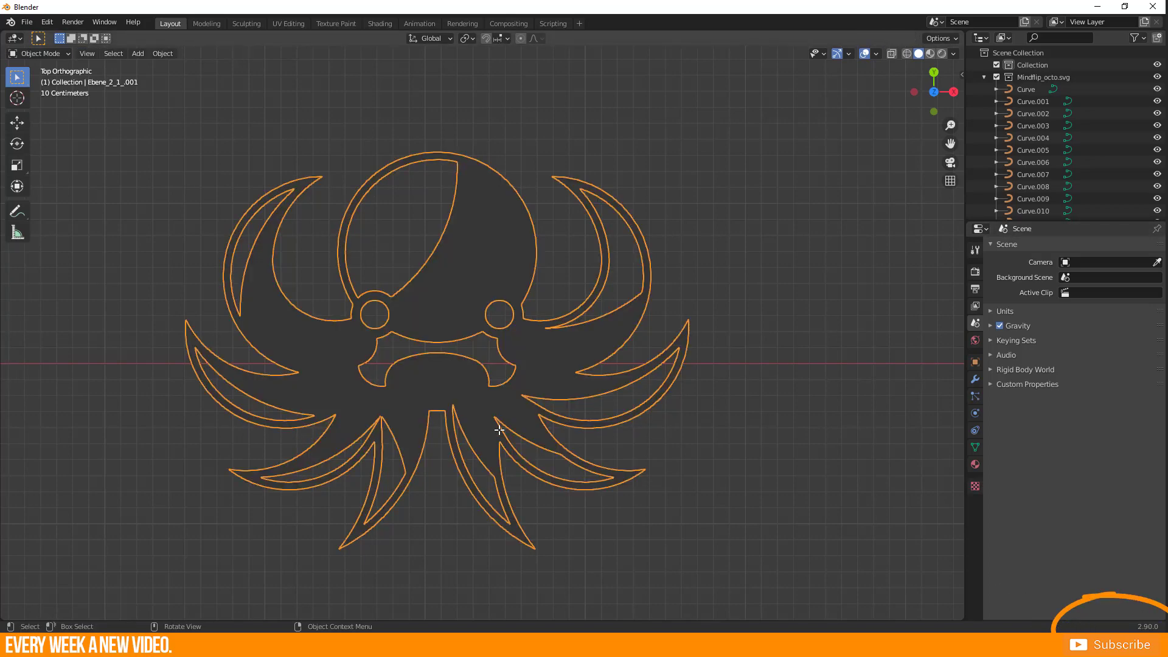
- Convert the octopus mesh into a Grease Pencil object via Grease Pencil from Curve/Mesh
right_click(440, 320)
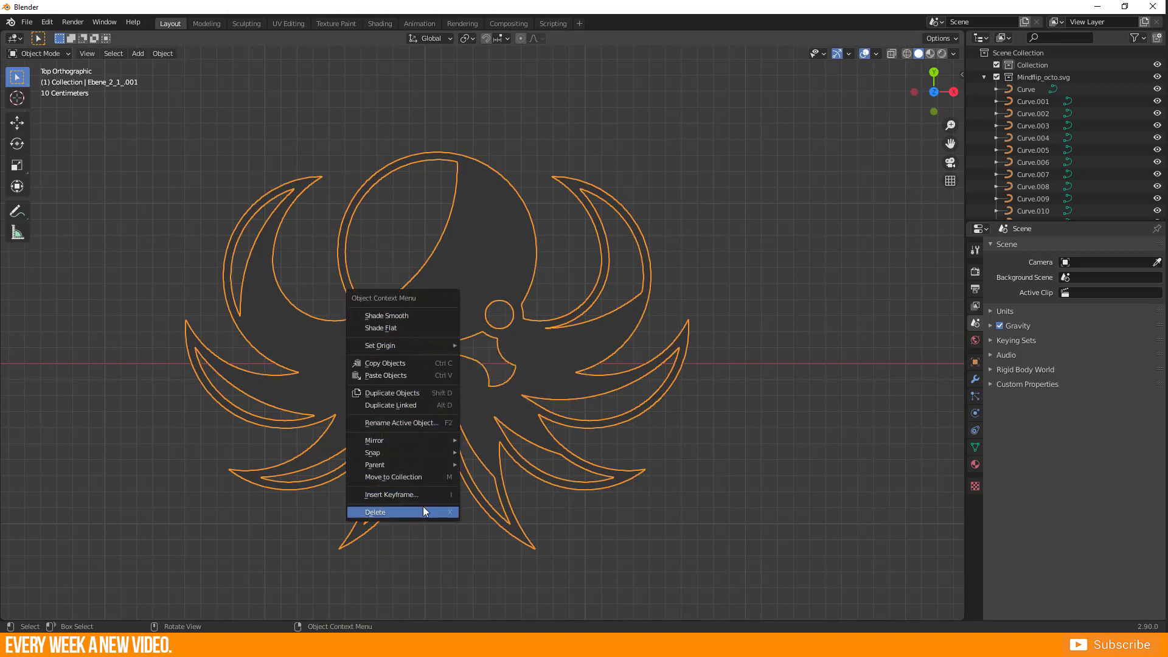
left_click(423, 571)
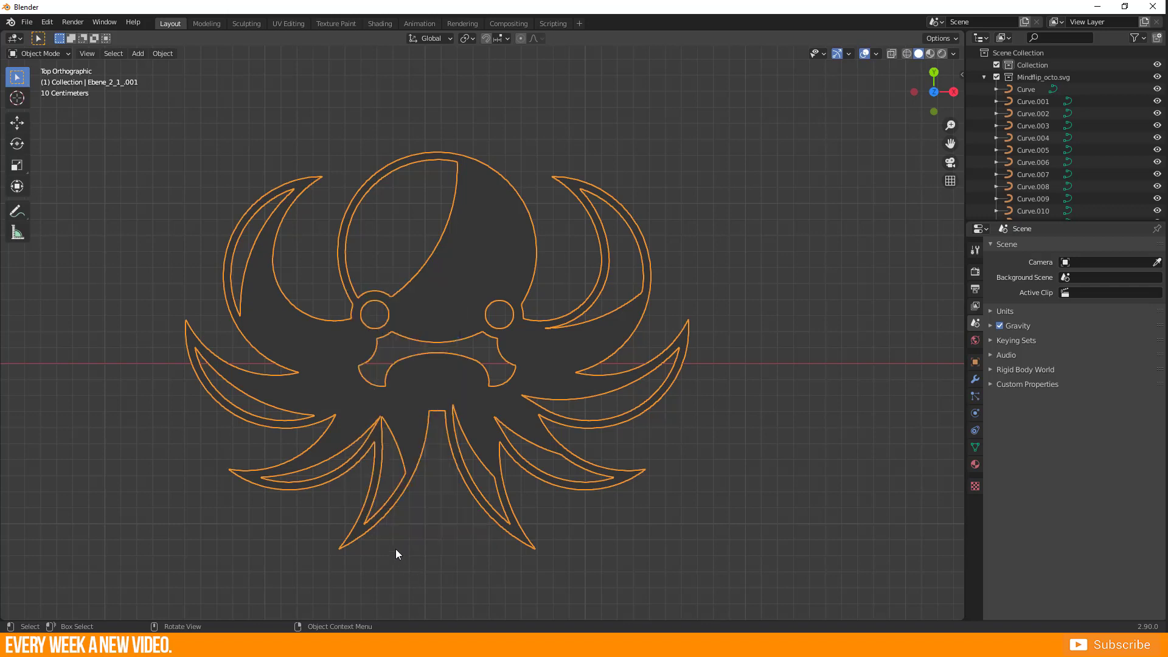
left_click(162, 53)
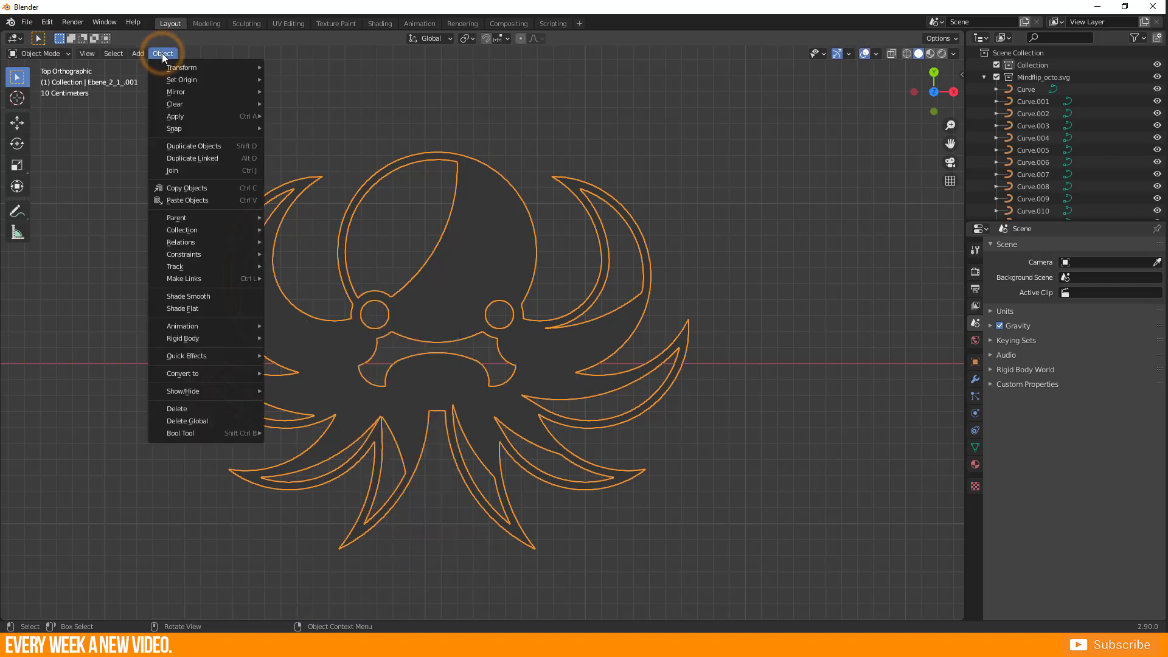
mouse_move(213, 376)
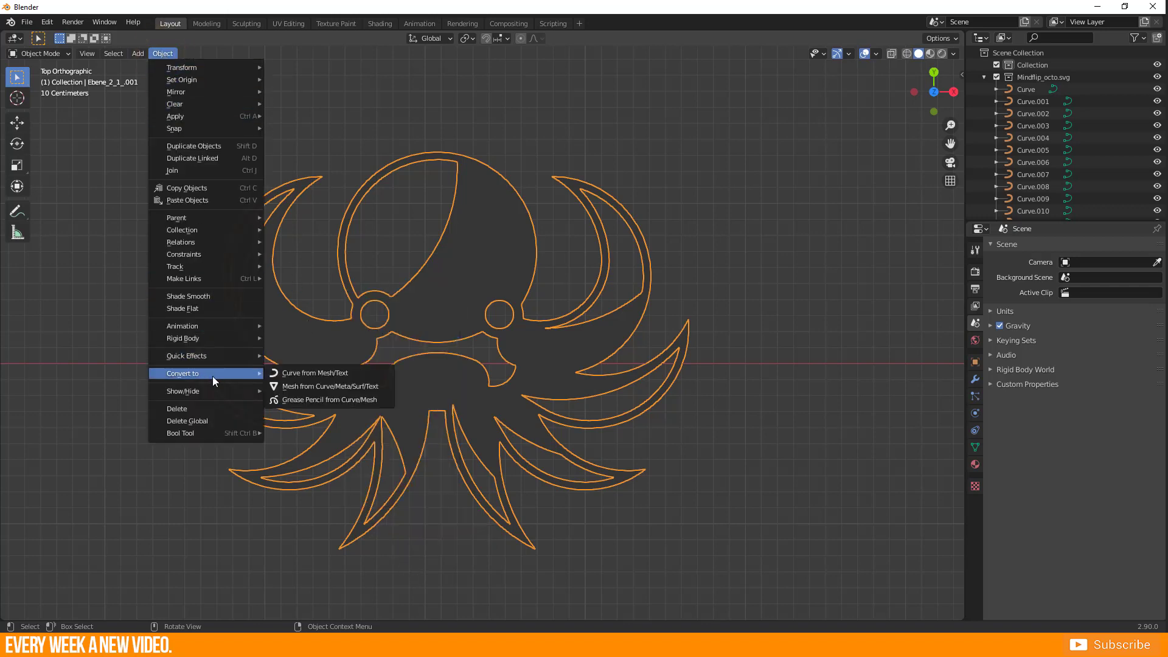
left_click(338, 399)
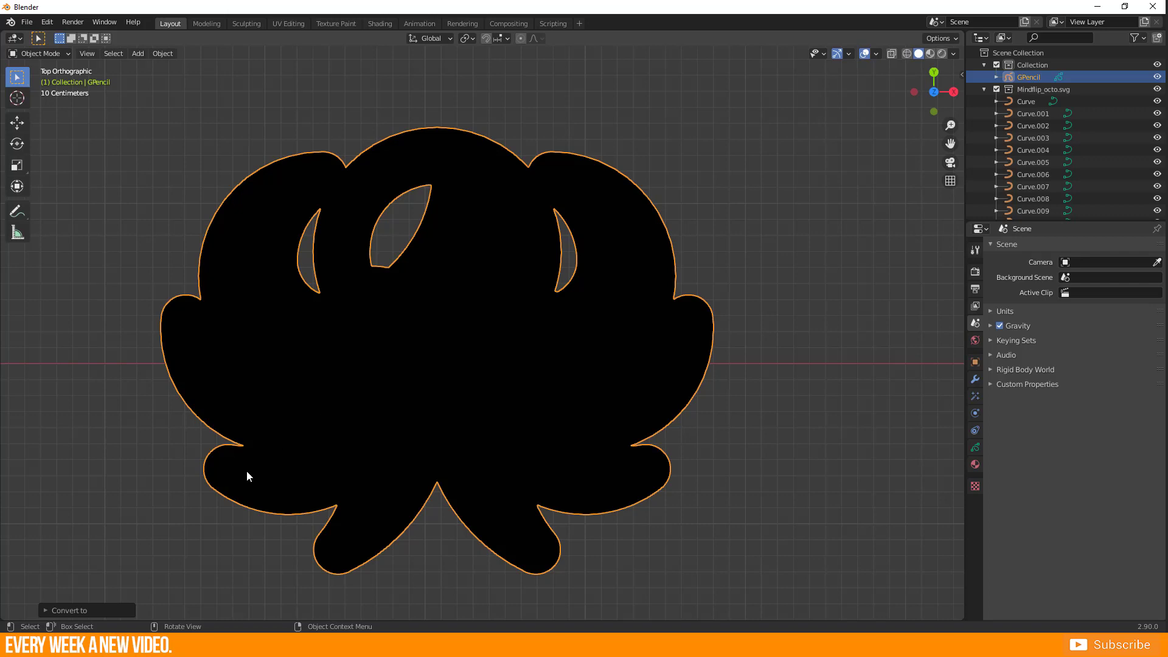
- Redo the octopus conversion with Threshold Angle 0°, Stroke Offset 0 m and Thickness 1
left_click(45, 610)
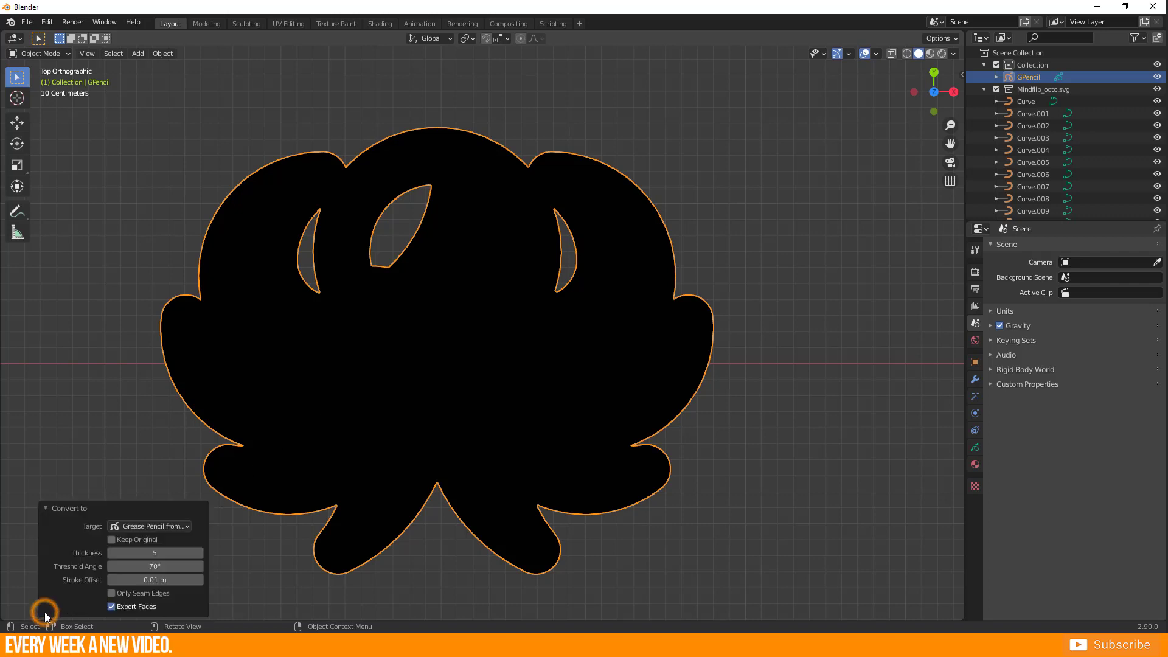
left_click(163, 567)
left_click(167, 579)
type("0")
left_click(170, 553)
type("1")
key("Return")
mouse_move(414, 426)
middle_mouse_down()
mouse_move(433, 311)
mouse_move(429, 353)
middle_mouse_up()
- Add a new material, Material.001, with Stroke disabled and a blue Fill base colour
left_click(975, 465)
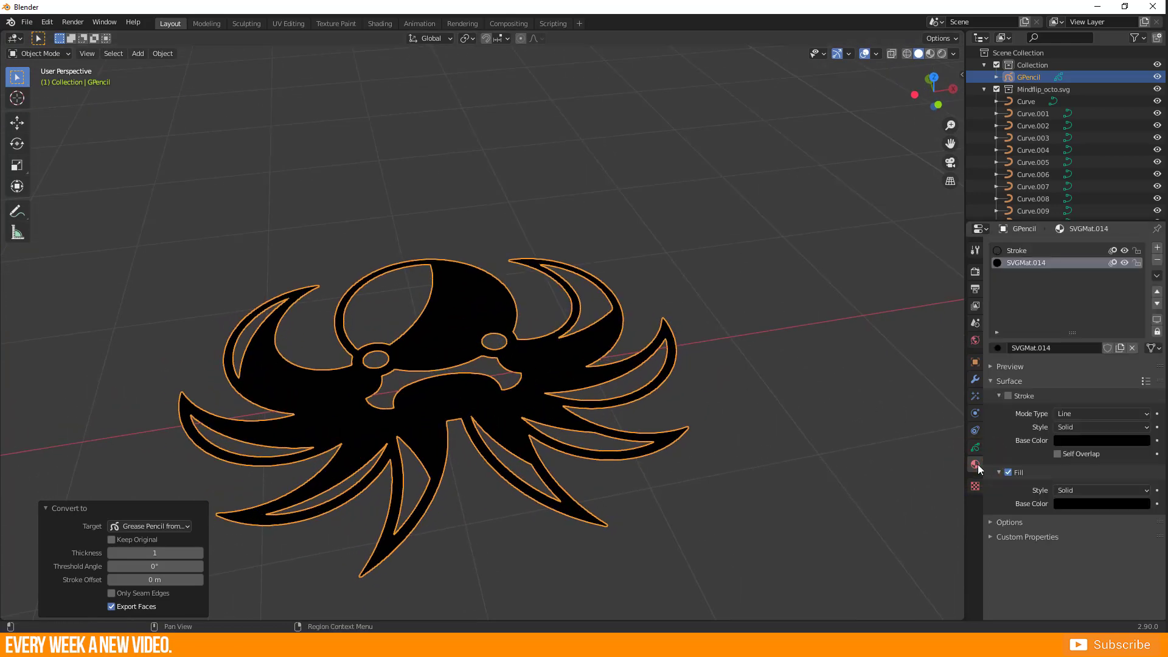
left_click(1157, 249)
left_click(1078, 348)
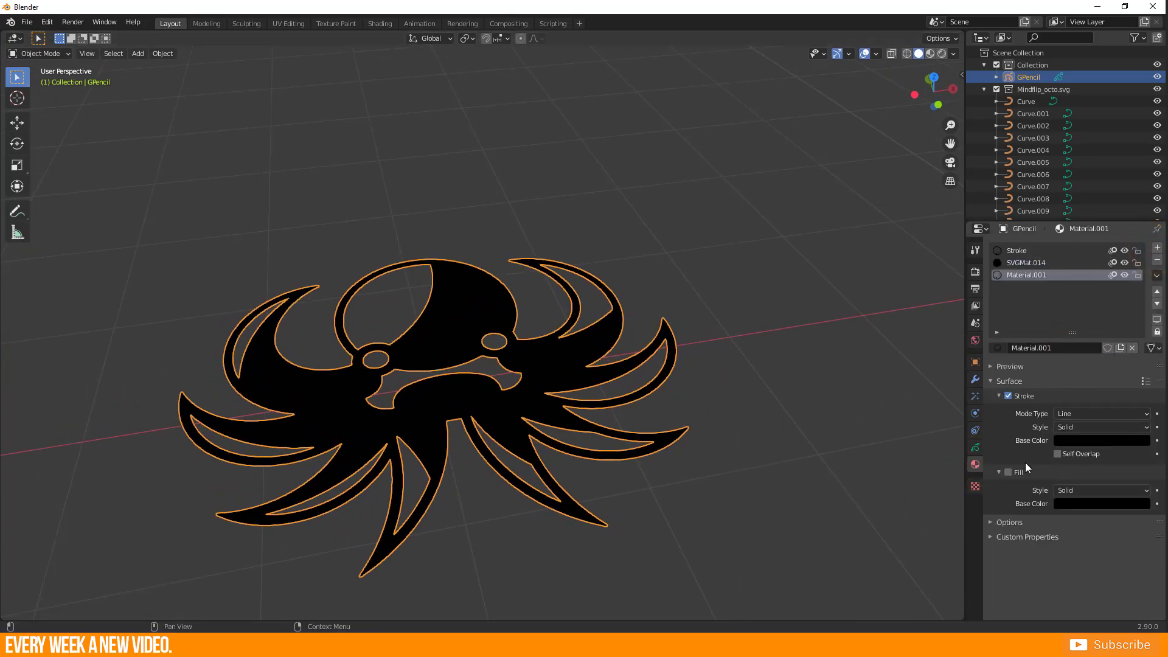
left_click(1008, 396)
left_click(1069, 443)
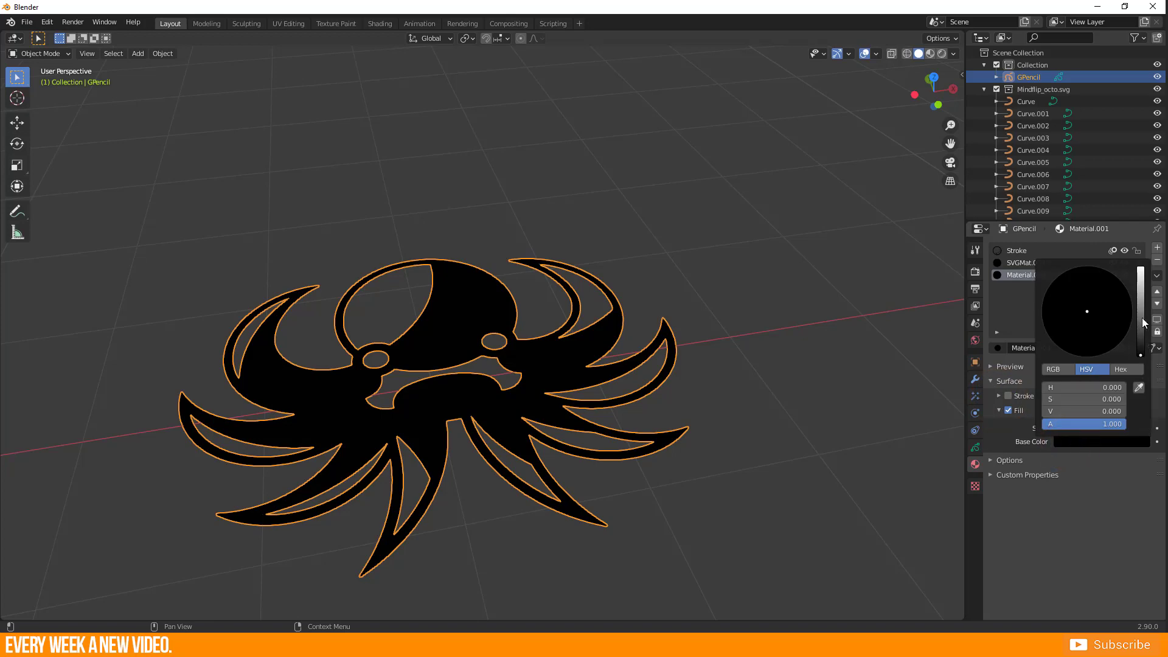
left_click_drag(1141, 321, 1141, 269)
left_click(1104, 285)
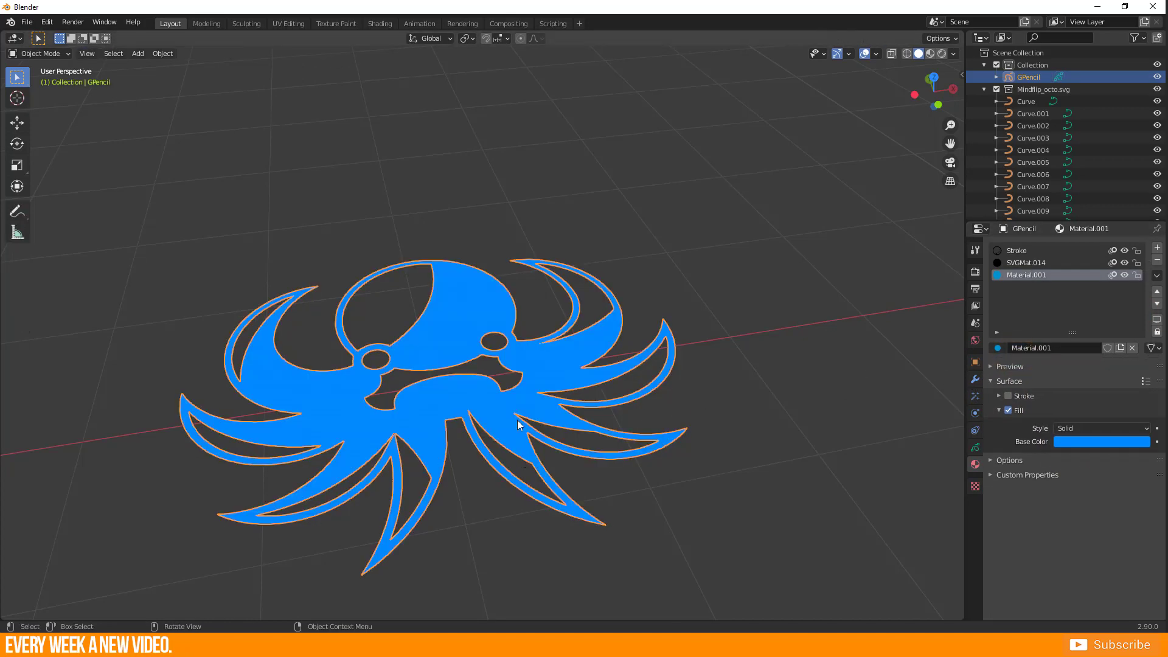
middle_click_drag(518, 424, 499, 499)
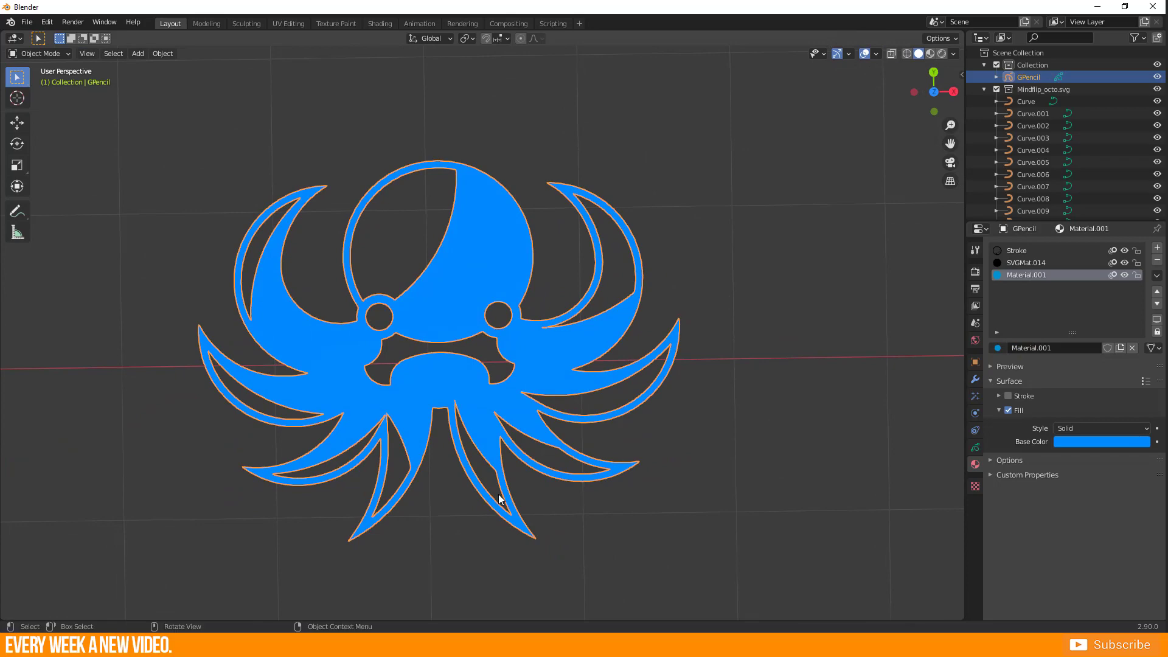
key("Tab")
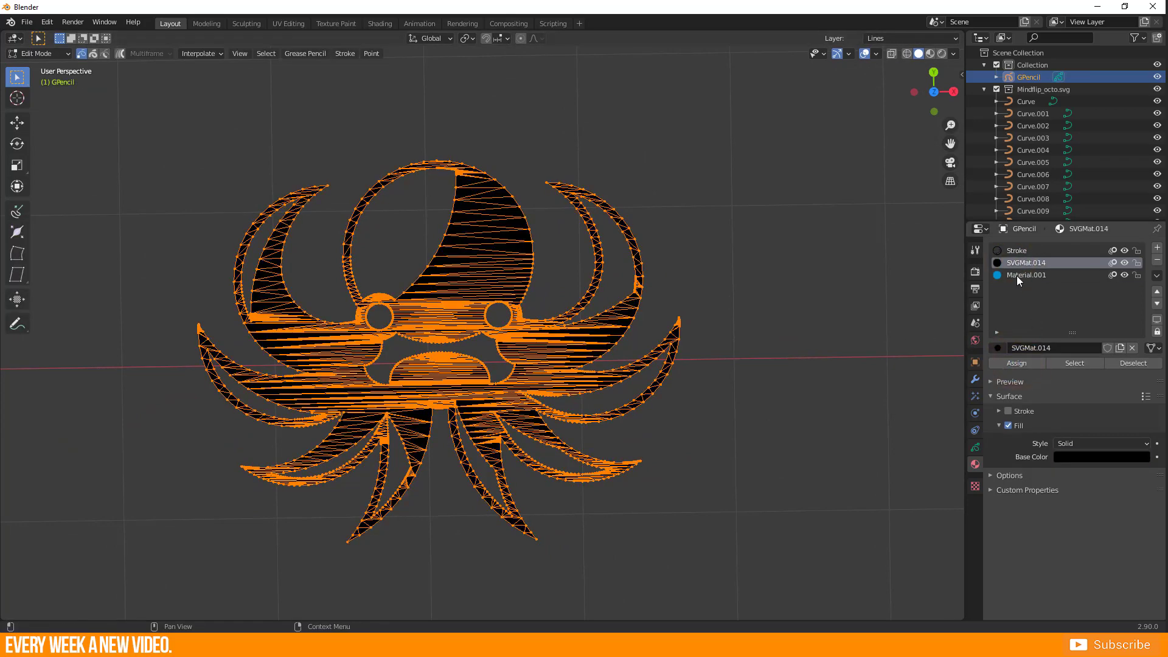
- From a top view, show the Lines and Fills layers and switch into Draw mode
key("Tab")
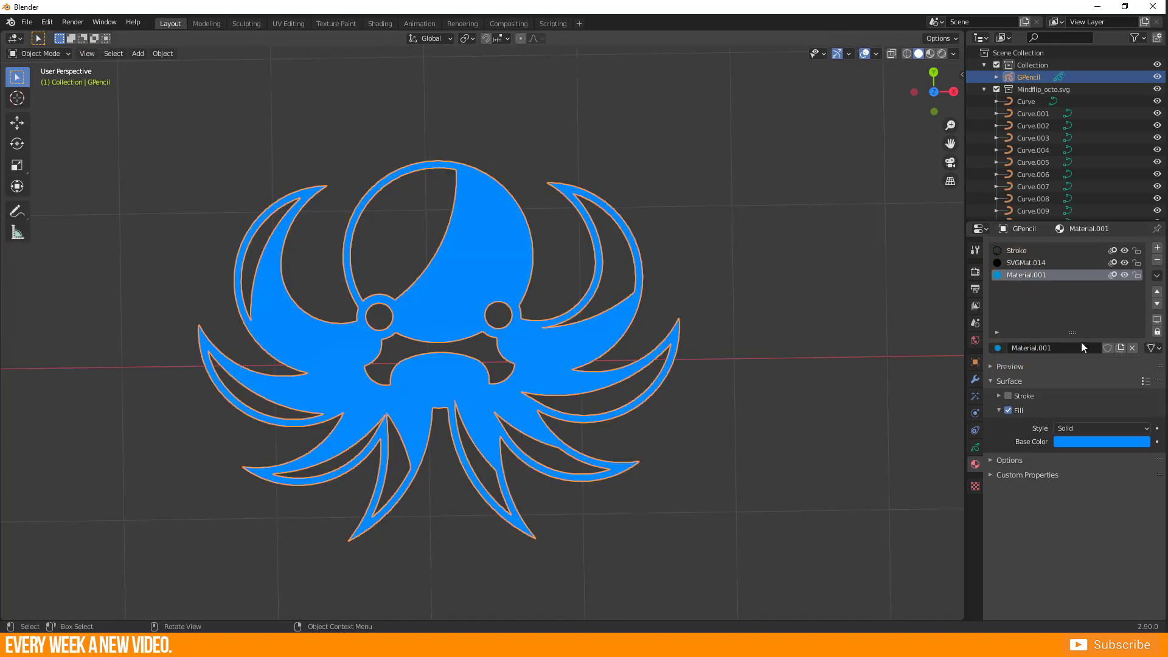
middle_click_drag(600, 399, 526, 438, "alt")
left_click(975, 447)
left_click(1034, 287)
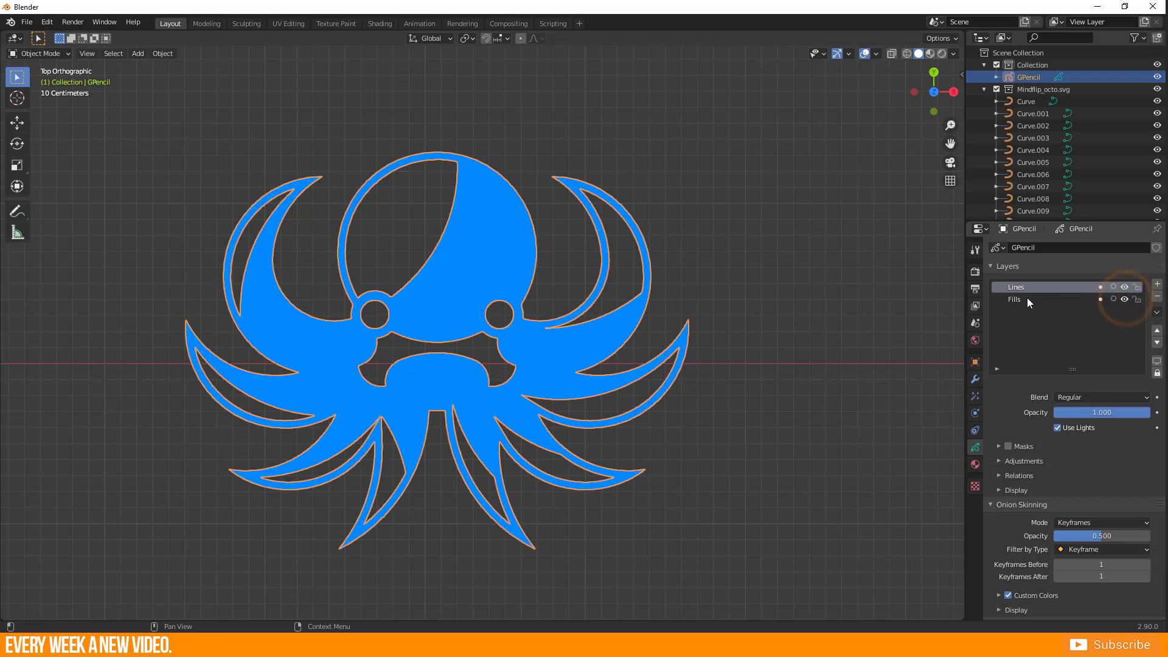
key("ctrl+Tab")
- Use the Fill tool with SVGMat.014 to fill the head cutout, both eyes and mouth area black
left_click(16, 122)
left_click(209, 38)
left_click(182, 122)
left_click(402, 225)
left_click(374, 313)
left_click(502, 315)
left_click(404, 344)
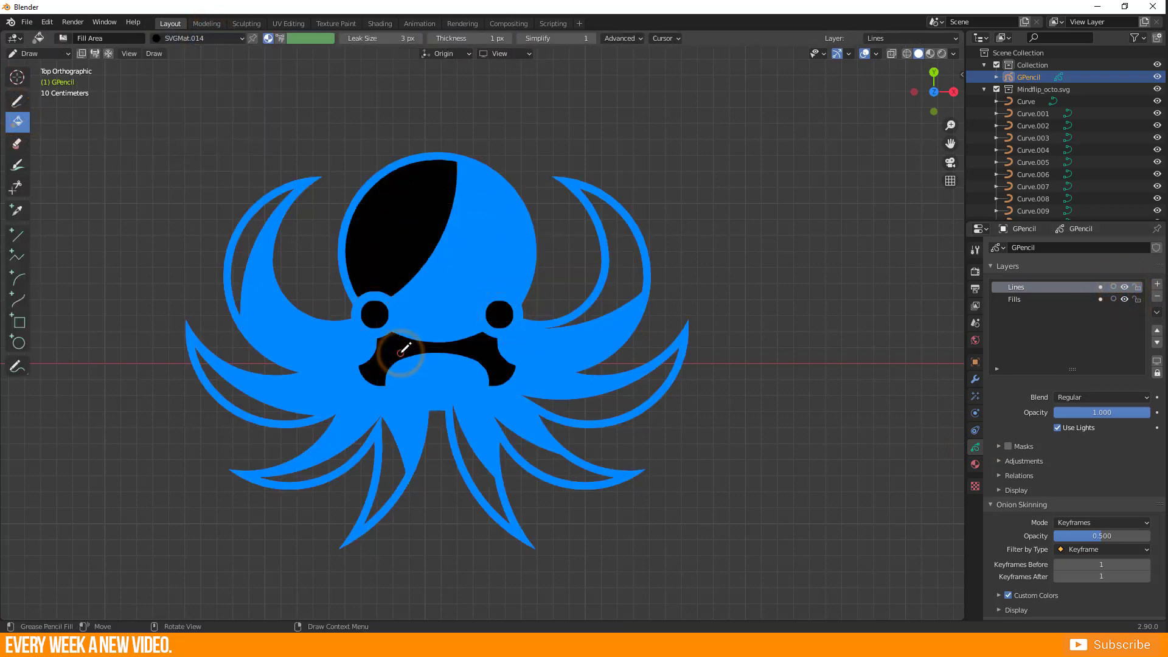
key("ctrl+Tab")
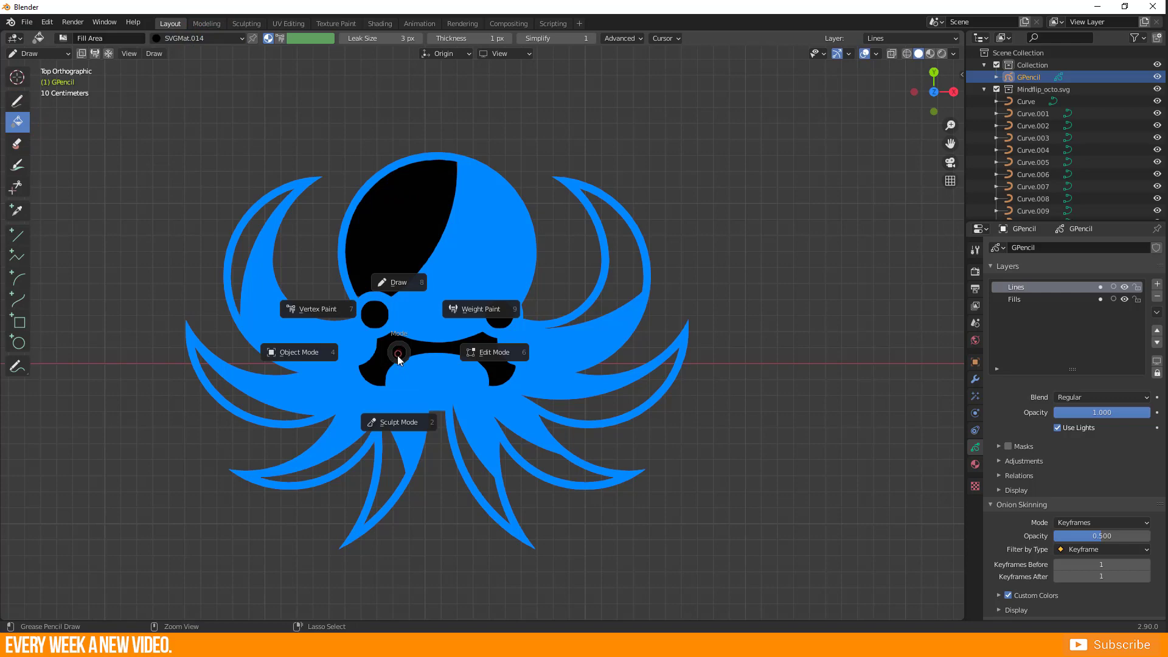
- In Sculpt Mode, push the lower-left tentacle tip outward and add two black streaks inside the left tentacle
left_click(399, 419)
mouse_move(356, 528)
left_mouse_down()
mouse_move(328, 555)
mouse_move(344, 518)
mouse_move(323, 539)
mouse_move(356, 554)
mouse_move(359, 538)
mouse_move(381, 534)
mouse_move(302, 578)
mouse_move(325, 564)
left_mouse_up()
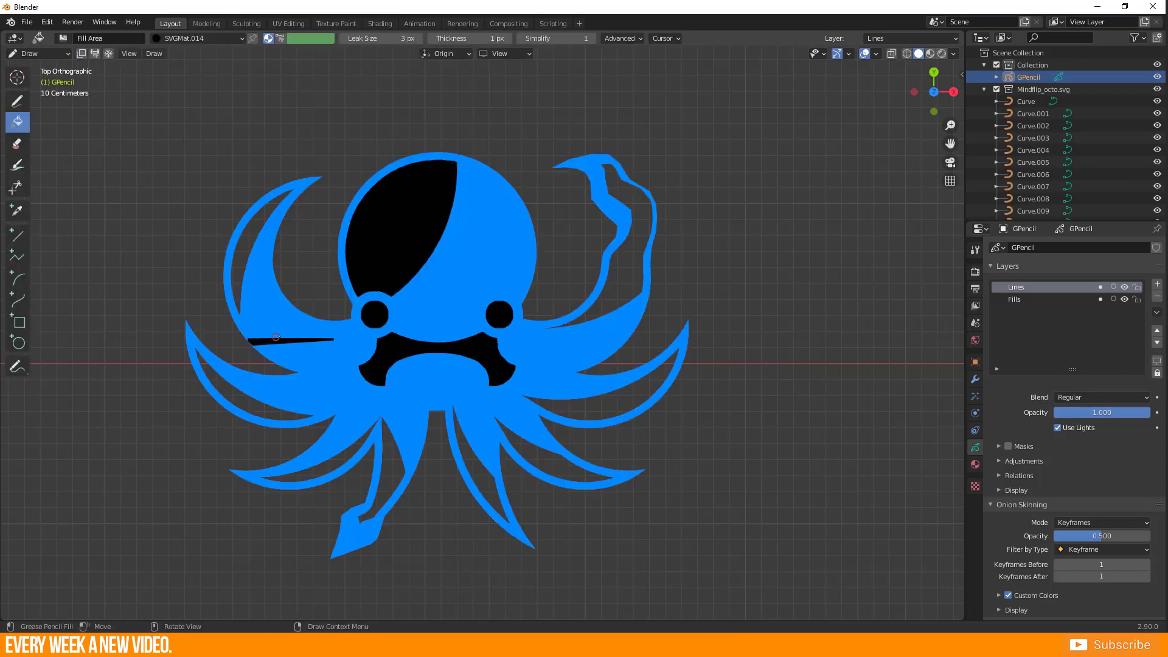
left_click_drag(234, 321, 298, 322)
left_click_drag(257, 285, 280, 288)
- In Edit Mode, zoom in and move a left-tentacle stroke point up and to the right
key("ctrl+Tab")
left_click(365, 292)
scroll(133, 204, "up", 3)
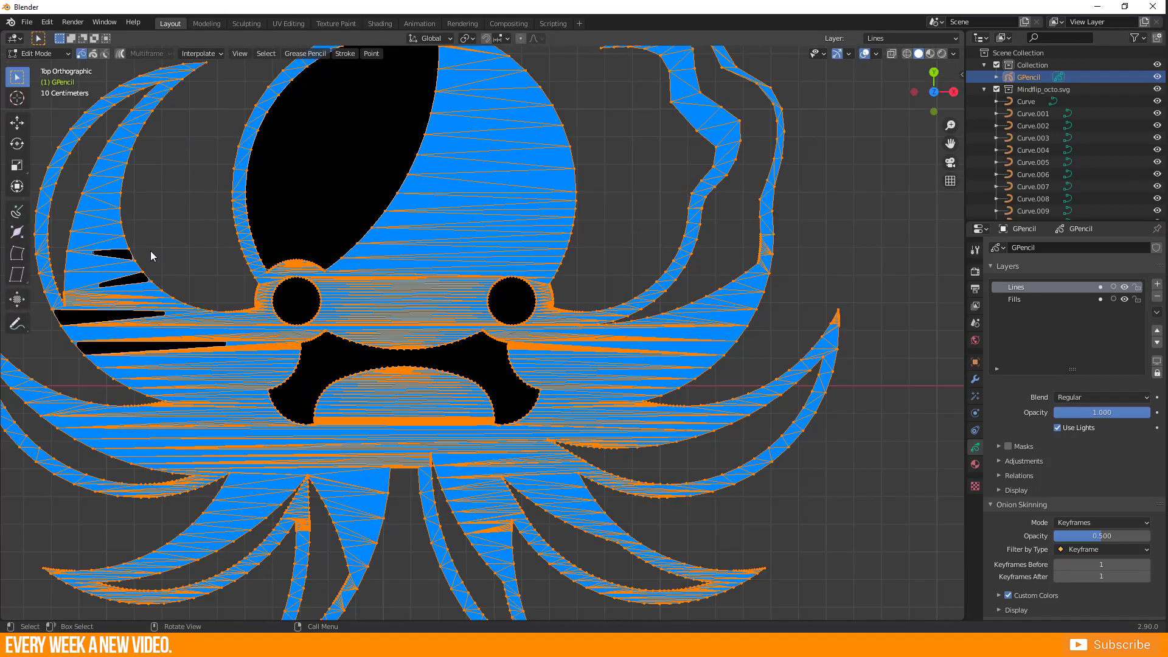
key("g")
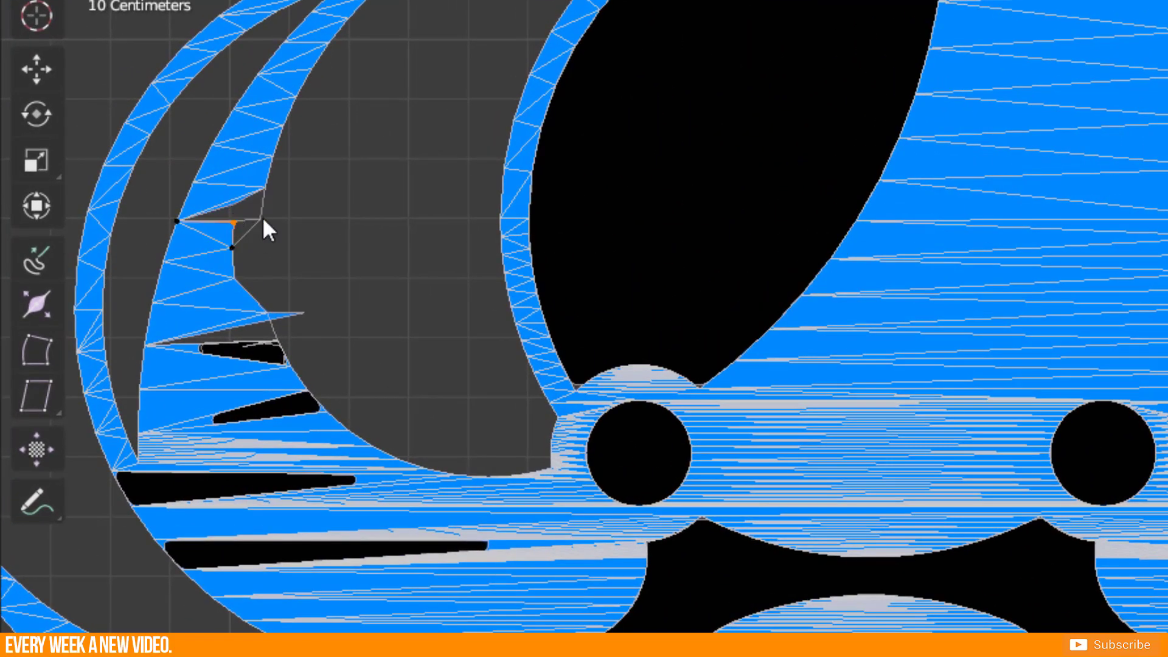
key("g")
left_click(262, 228)
- Circle-select and delete the faces across the head cutout of Curve.001
scroll(261, 228, "down", 5)
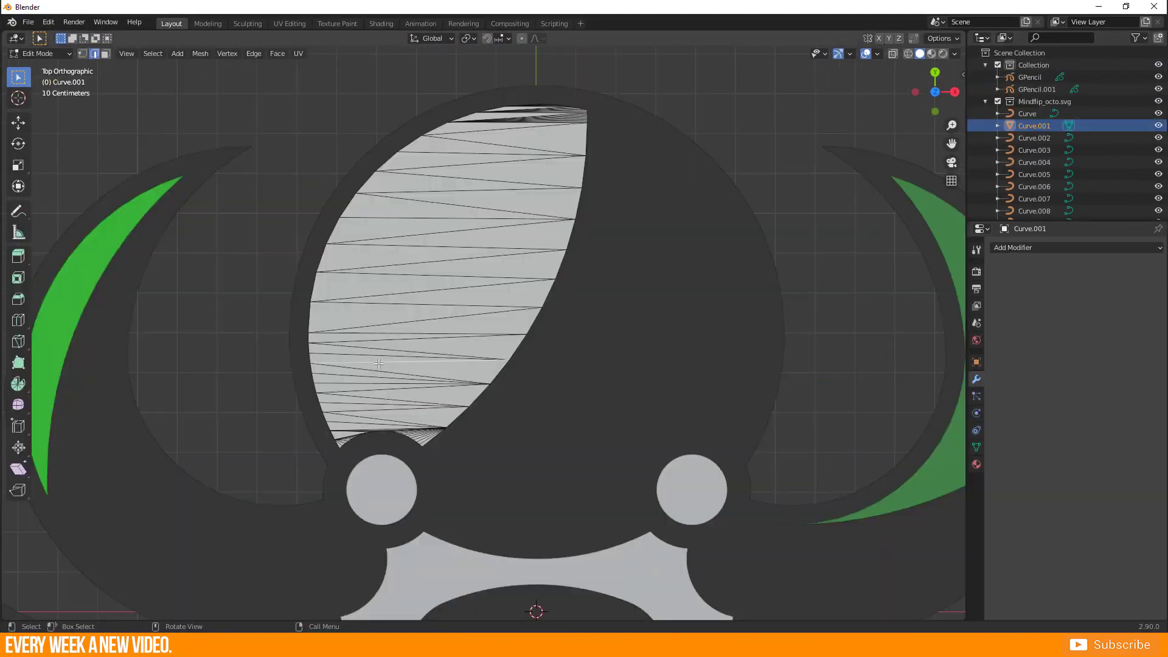
key("Tab")
key("Tab")
key("c")
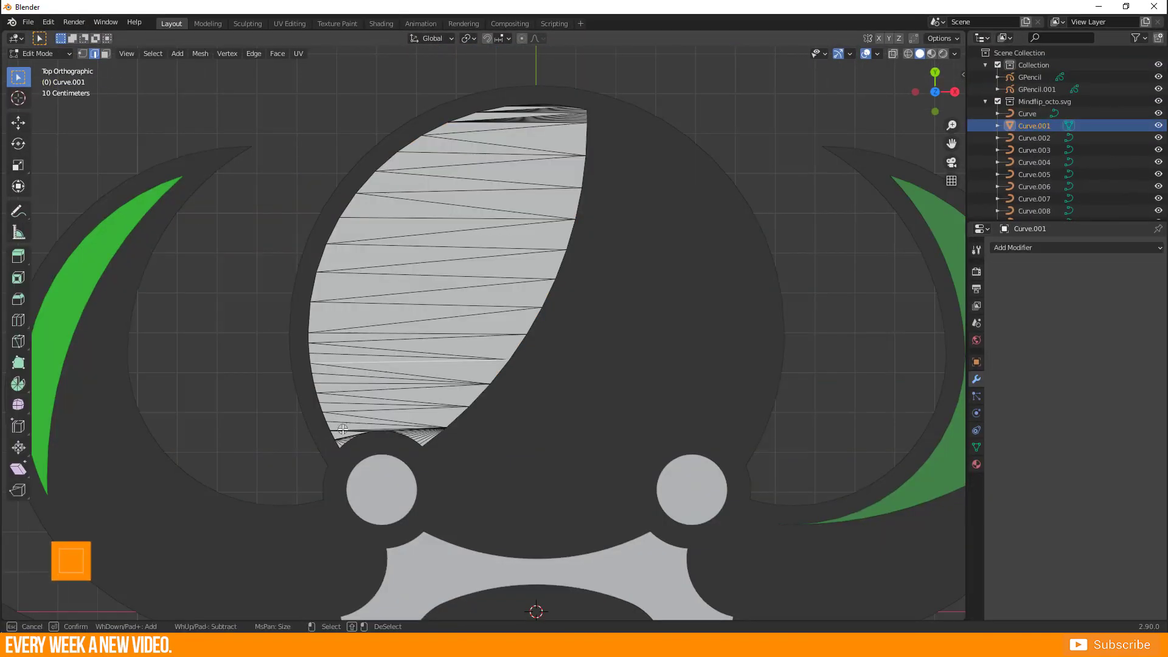
mouse_move(342, 429)
left_mouse_down()
mouse_move(396, 377)
mouse_move(450, 195)
mouse_move(523, 124)
left_mouse_up()
key("Escape")
key("x")
left_click(499, 162)
- Circle-select the stray fan edges along the top and left and delete their faces
scroll(444, 381, "up", 5)
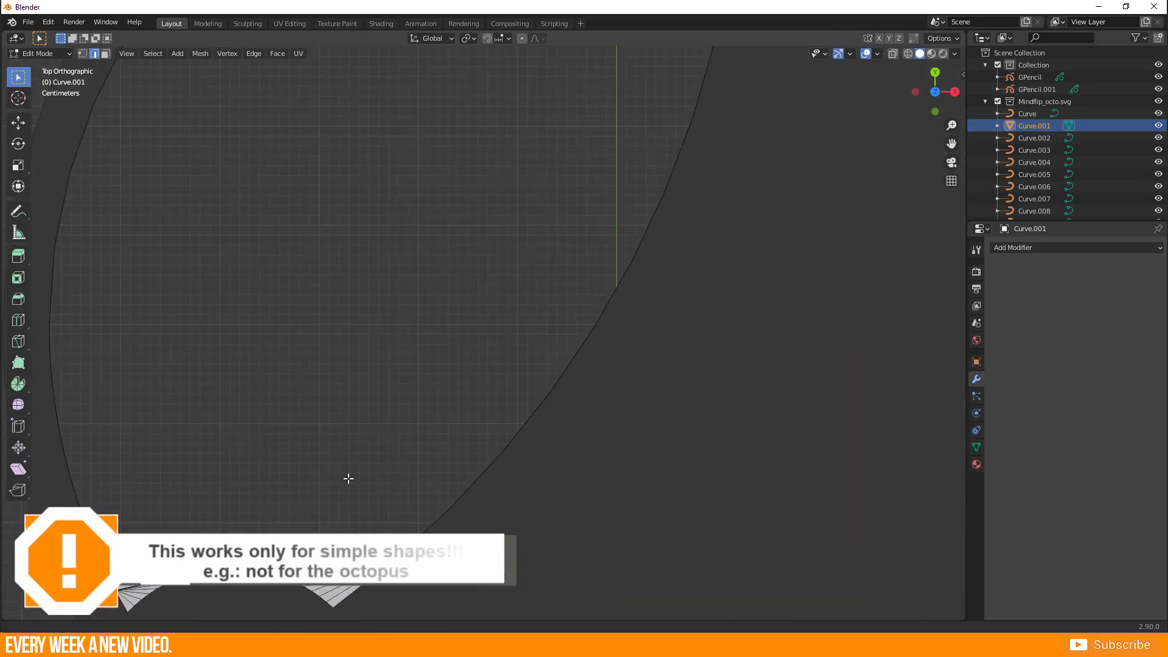
scroll(444, 381, "down", 3)
key("c")
left_click_drag(852, 296, 699, 289)
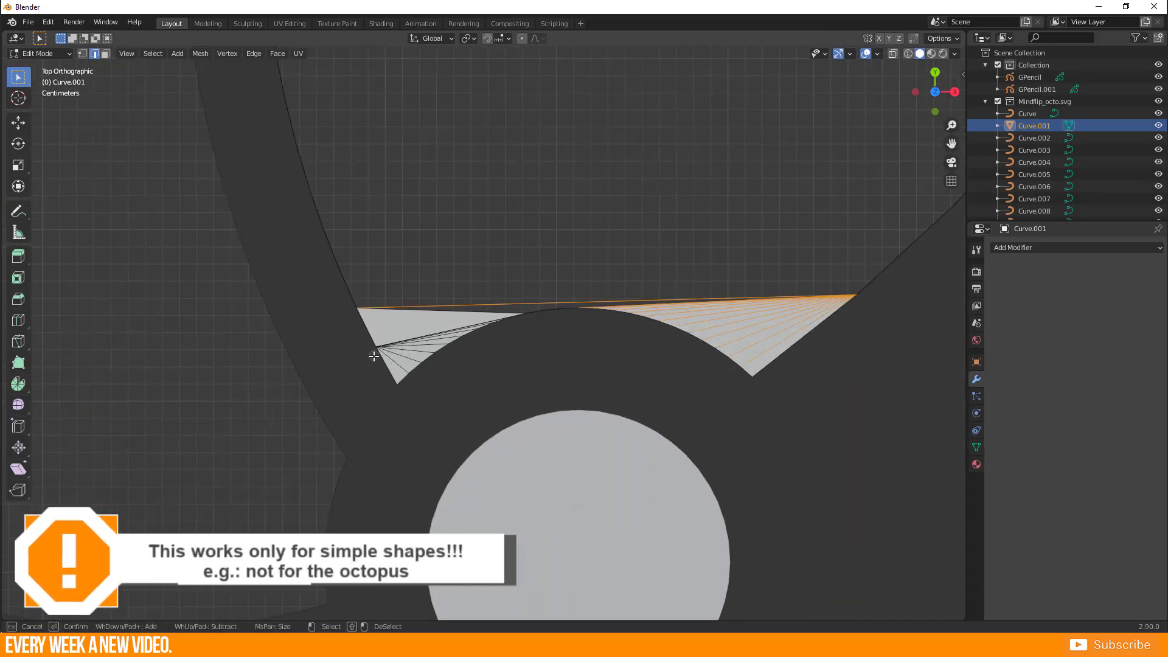
left_click(379, 358)
key("Escape")
key("x")
left_click(421, 286)
- Select the remaining fan of triangles and delete those faces
scroll(527, 176, "down", 2)
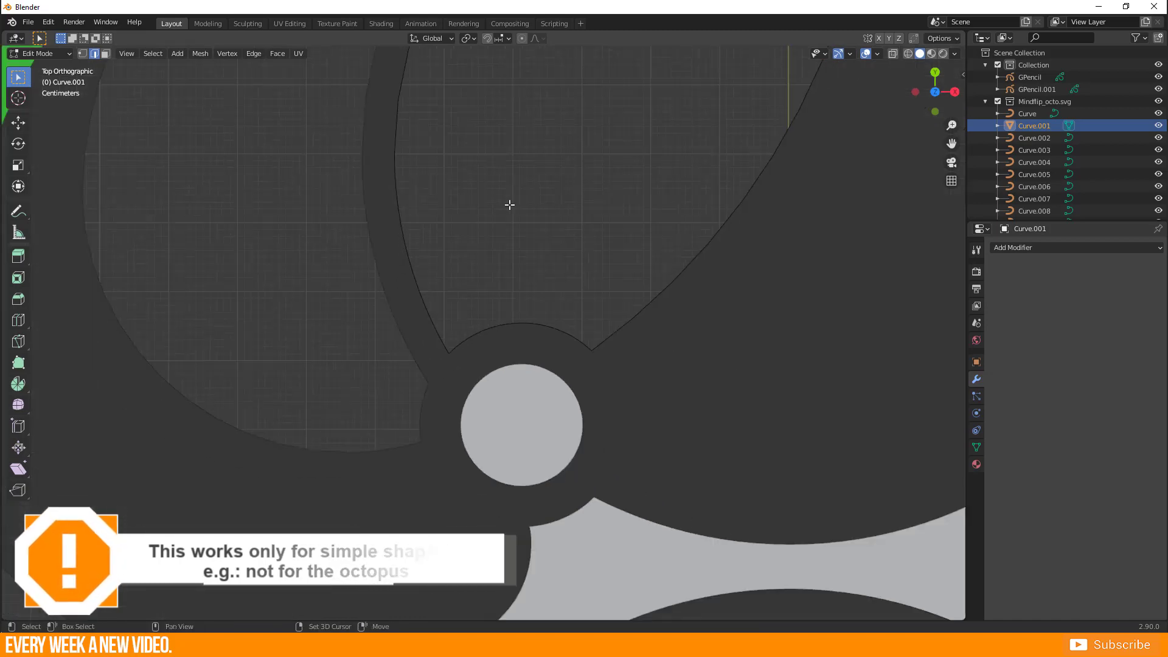
scroll(526, 176, "up", 8)
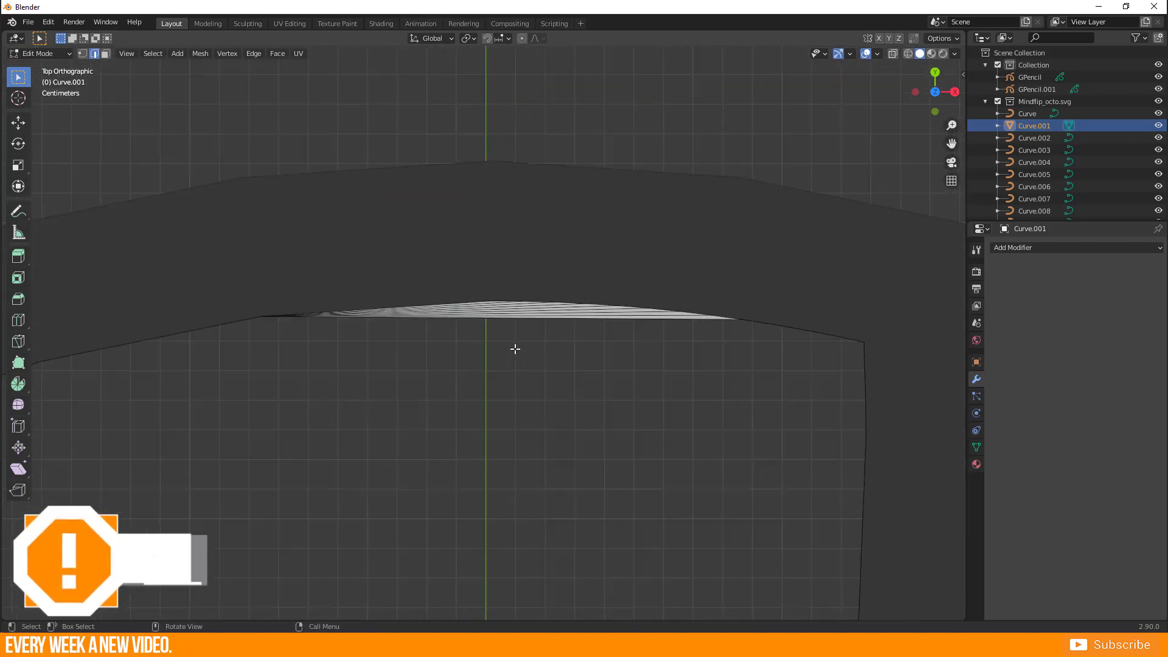
scroll(514, 348, "up", 2)
key("c")
mouse_move(499, 298)
left_mouse_down()
mouse_move(183, 301)
mouse_move(846, 304)
left_mouse_up()
key("Escape")
key("x")
left_click(500, 319)
- Select all outline edges, fill them with a single face, and return to Object Mode
key("Tab")
key("Tab")
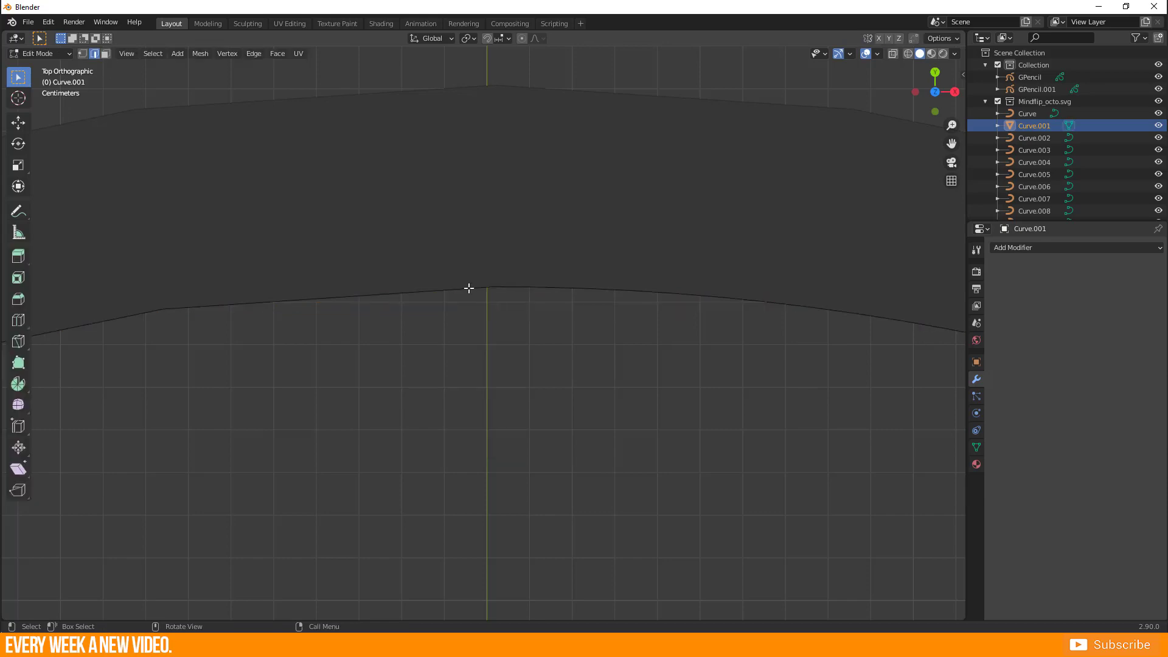
key("a")
scroll(469, 288, "down", 8)
key("f")
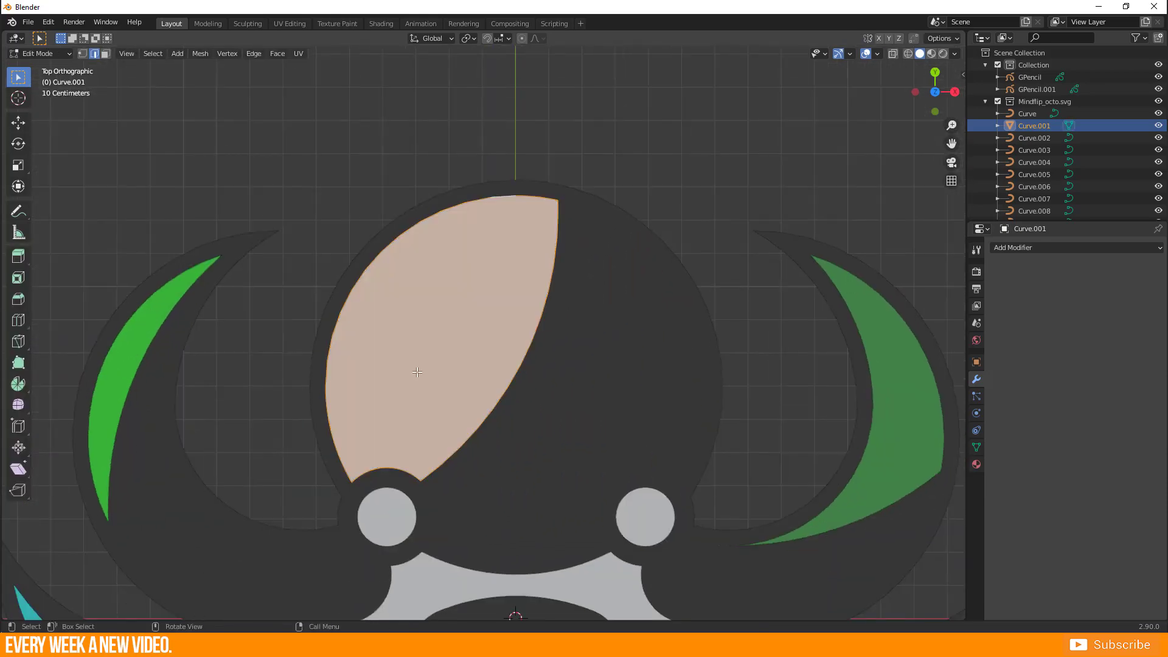
key("Tab")
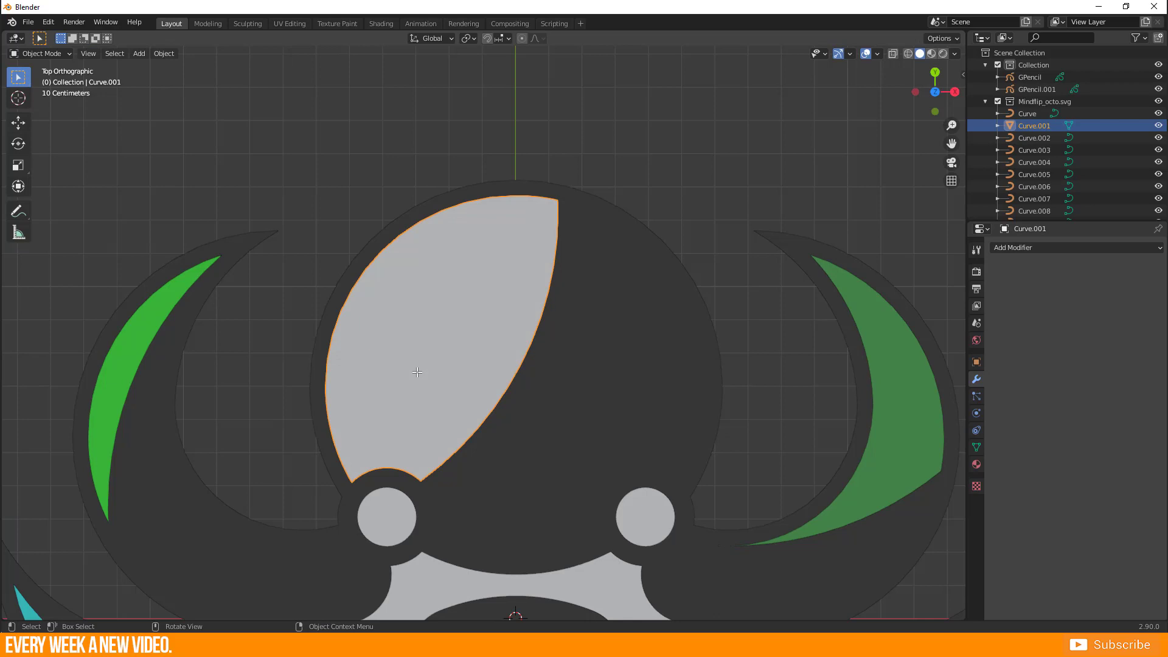
- Convert the leaf to a Grease Pencil object and assign it the blue material
left_click(163, 53)
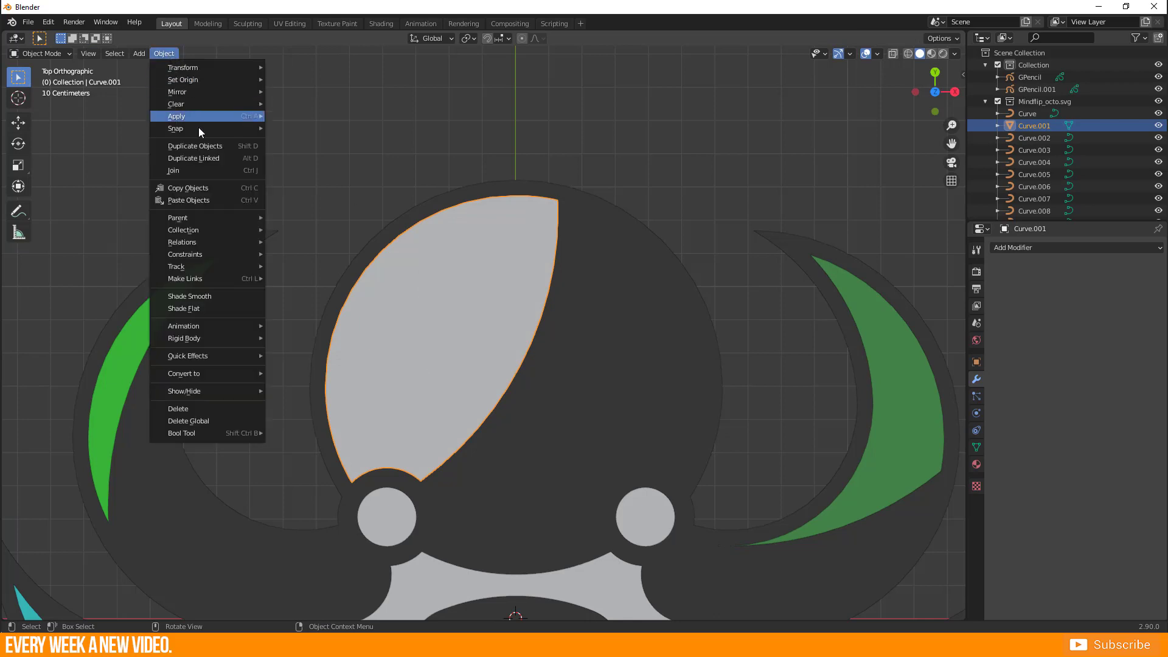
mouse_move(221, 373)
left_click(302, 397)
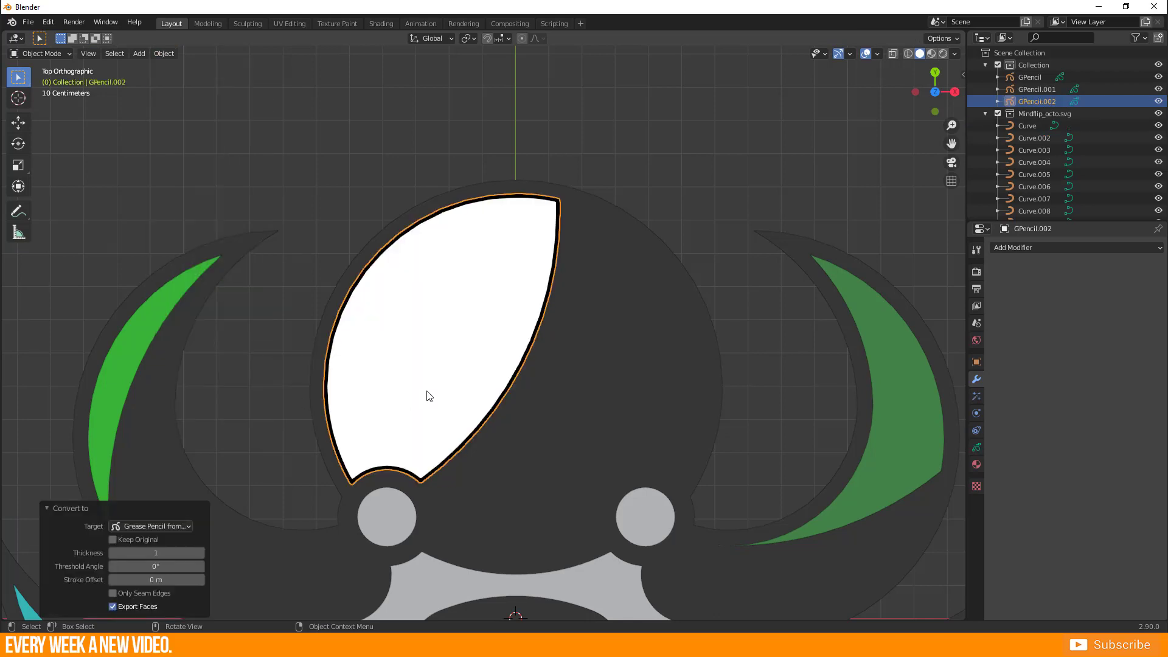
left_click(976, 464)
key("Tab")
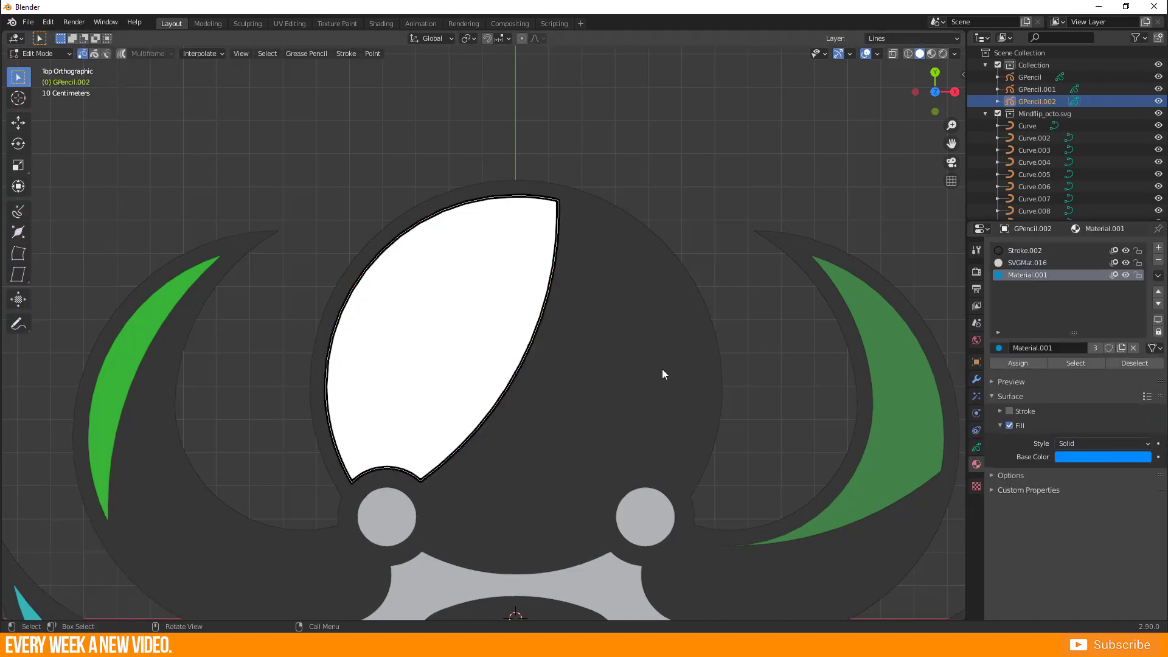
left_click(1004, 363)
- Move the leaf, then pull one bottom outline point inward to form a notch
key("g")
left_click(243, 122)
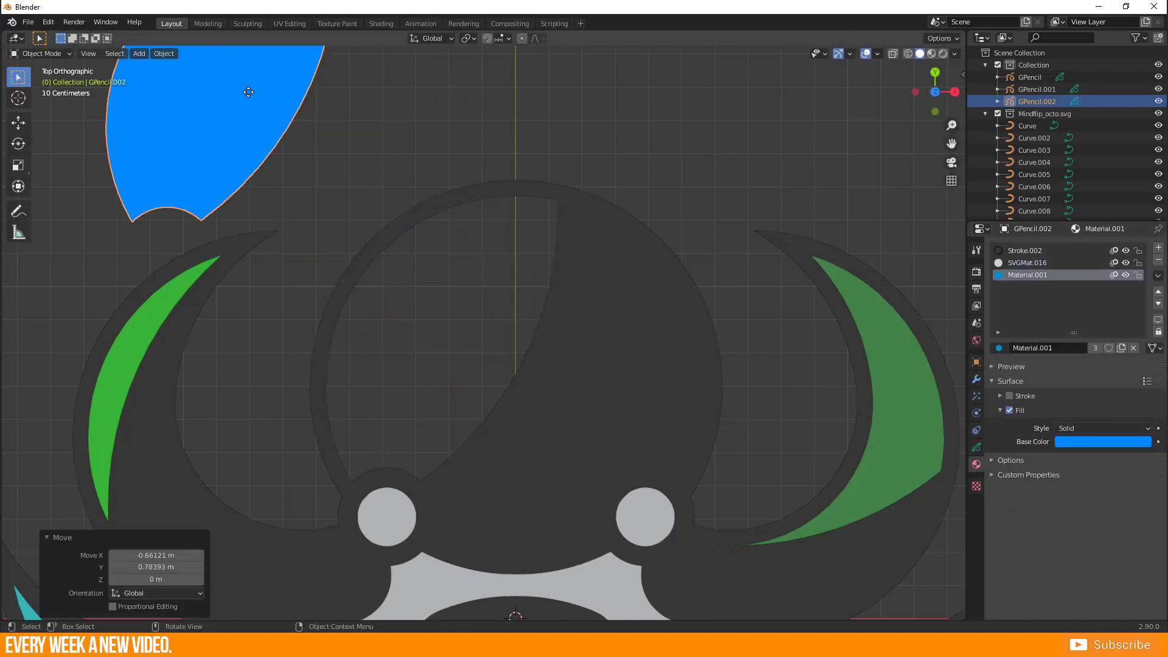
middle_click_drag(243, 121, 416, 370, "shift")
left_click(419, 398)
key("g")
left_click(407, 425)
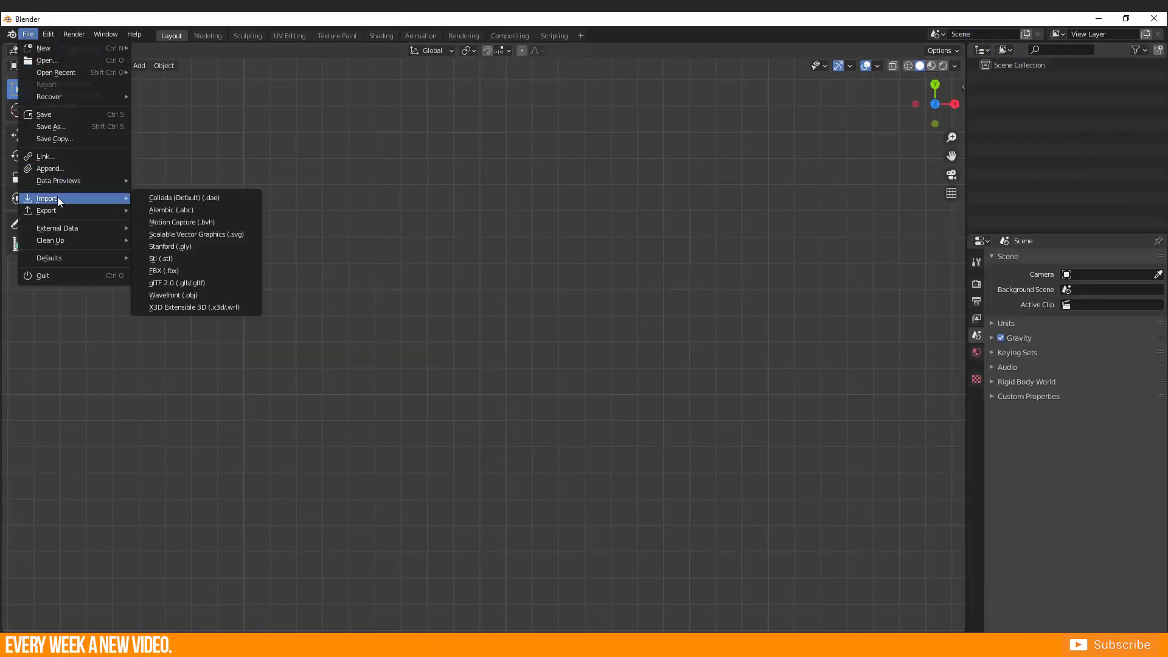
- Import Tutorial.svg as curves and place the #STAY HOME design at the view centre
left_click(176, 235)
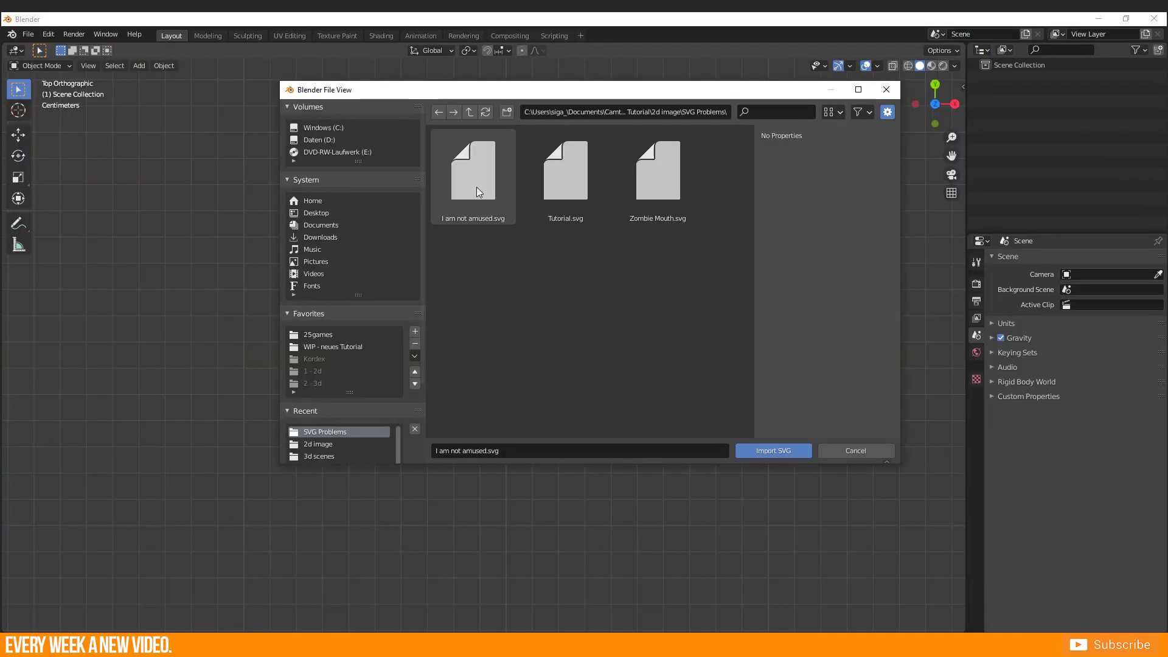
left_click(566, 176)
left_click(752, 451)
key("g")
left_click(470, 472)
scroll(463, 473, "up", 5)
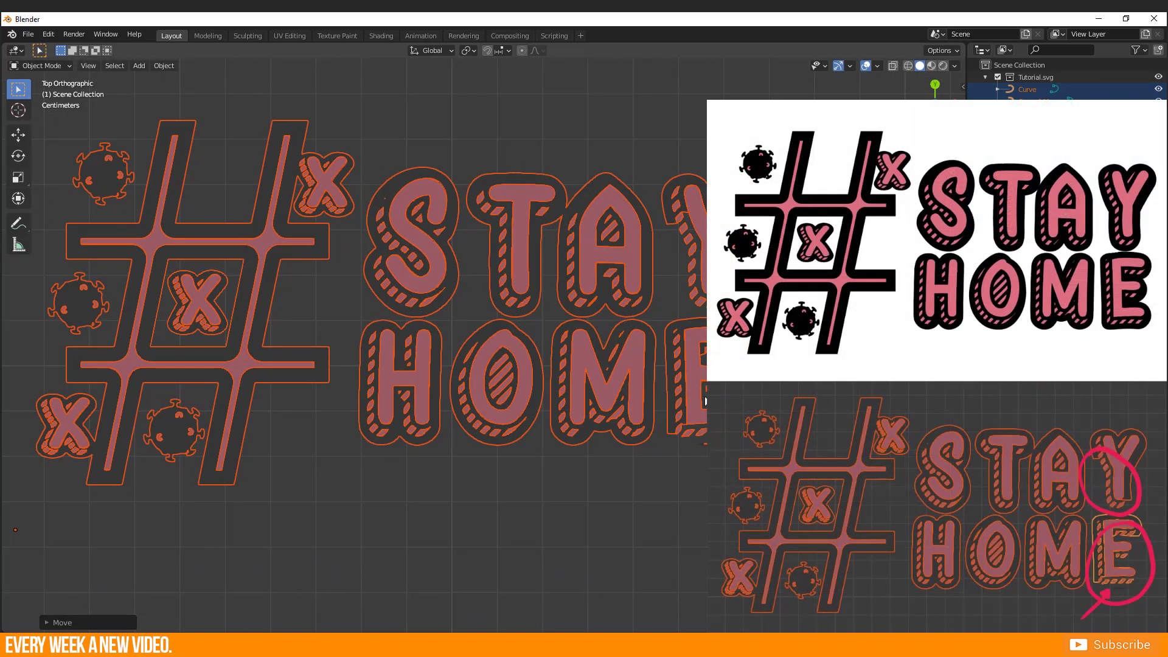
- Select the E's shadow curve and inspect its control points in Edit Mode
scroll(699, 456, "up", 6)
left_click(375, 411)
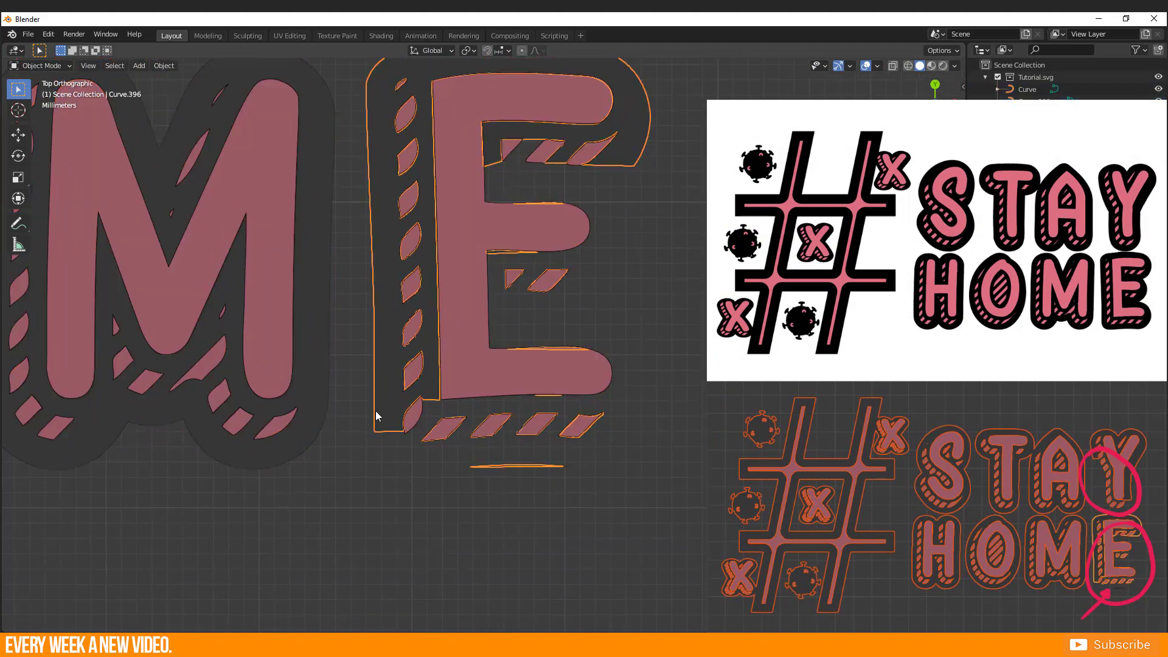
key("Tab")
left_click(638, 364)
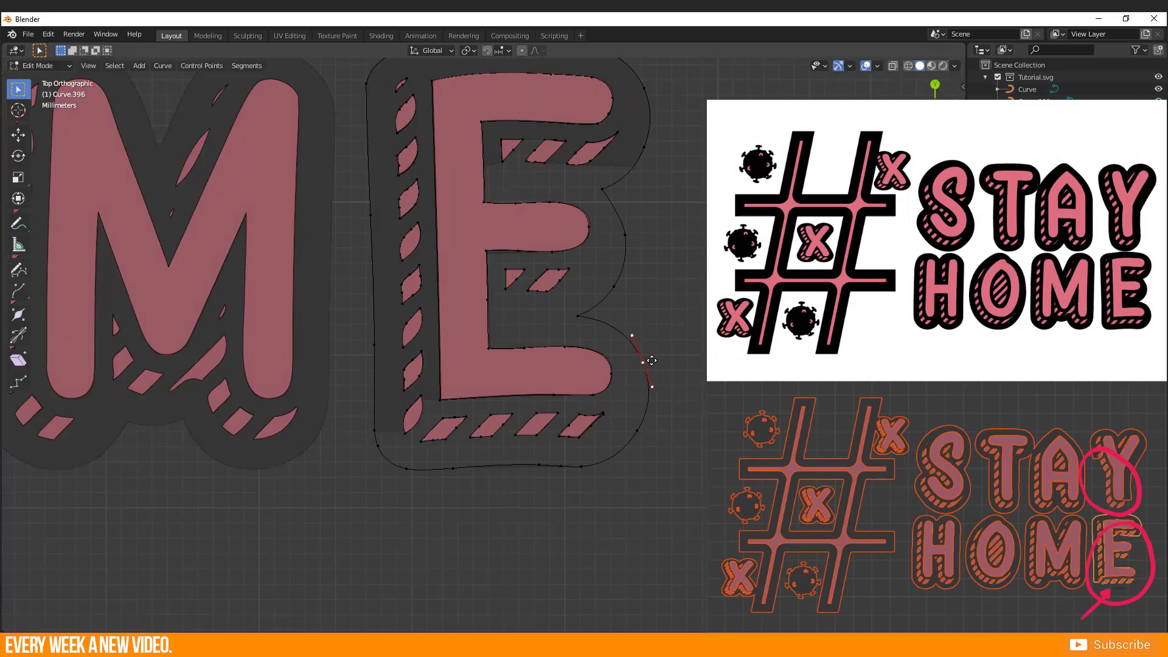
middle_click_drag(431, 414, 357, 443)
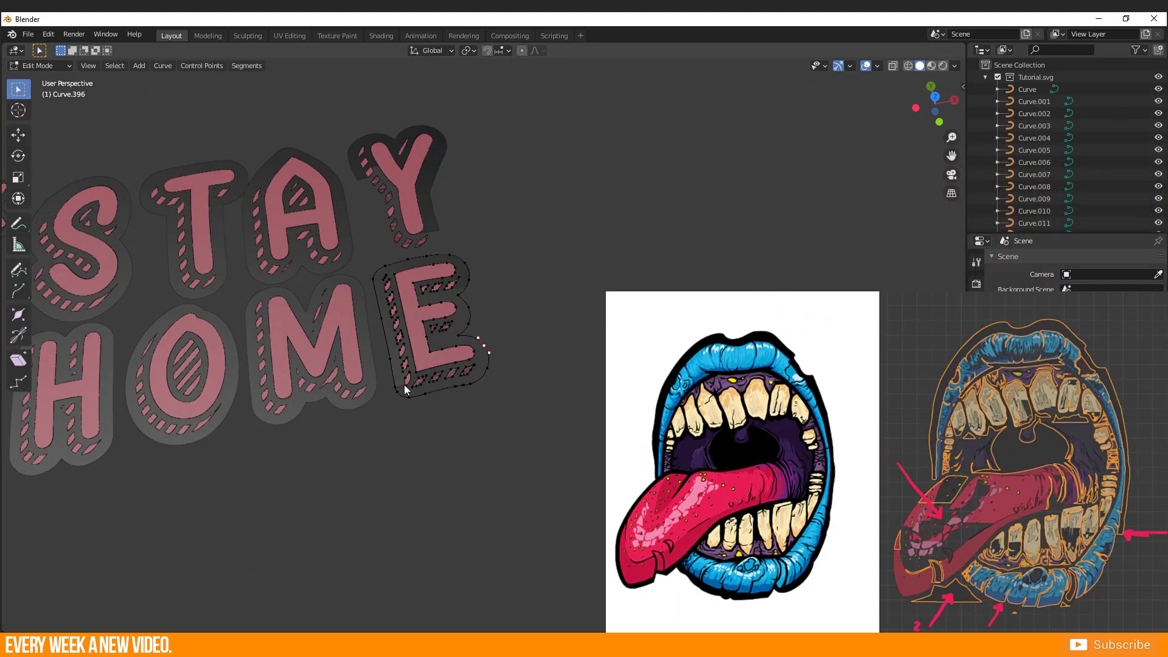
- Try converting the E shadow curve to a mesh, then undo back to the curve
right_click(404, 384)
left_click(399, 378)
key("Tab")
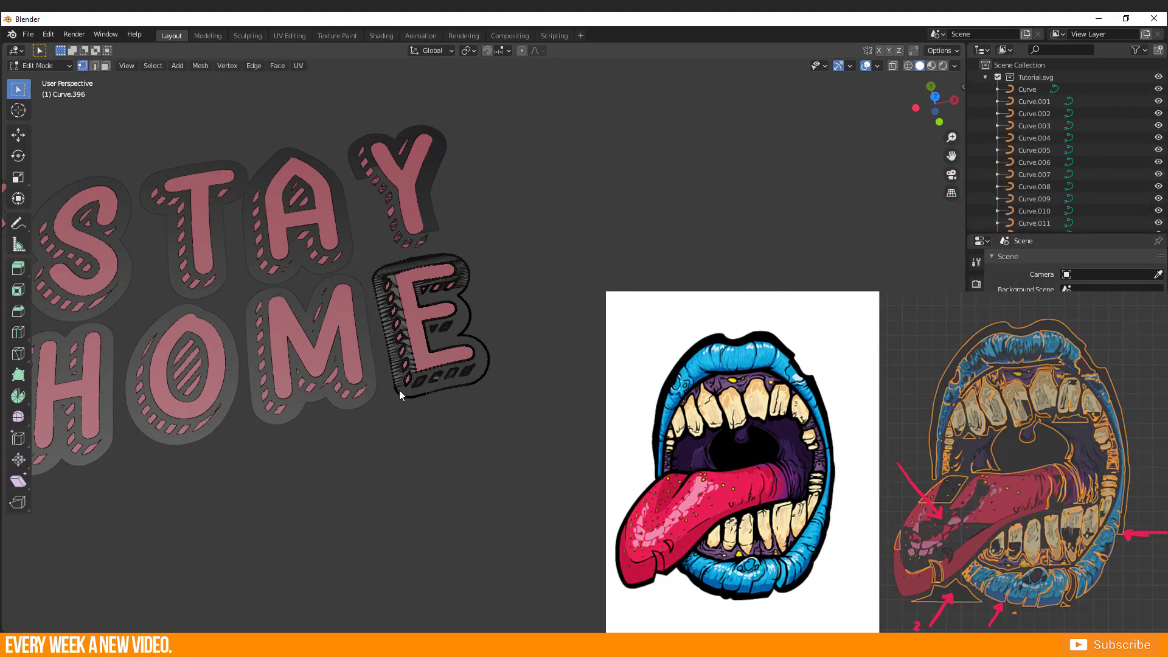
scroll(360, 432, "up", 2)
mouse_move(359, 431)
middle_mouse_down()
mouse_move(355, 422)
mouse_move(354, 443)
middle_mouse_up()
key("ctrl+z")
key("ctrl+z")
key("Tab")
key("Tab")
- Convert the E shadow curve to Grease Pencil and lower it along Z, back in top view
right_click(382, 379)
left_click(387, 391)
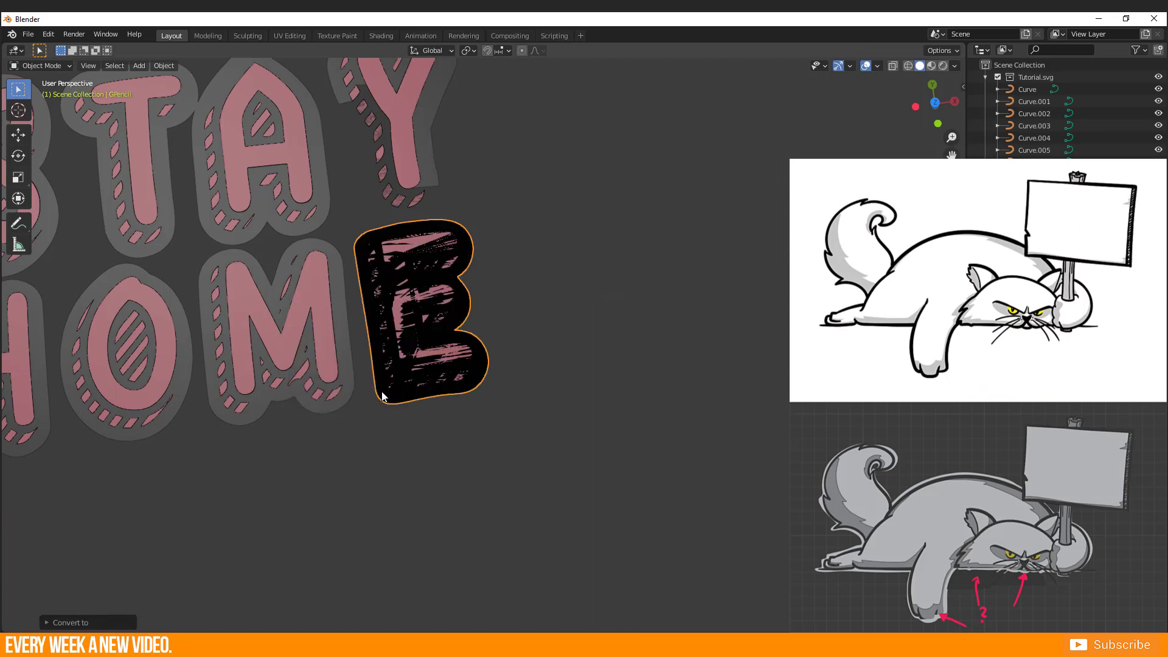
key("g")
key("z")
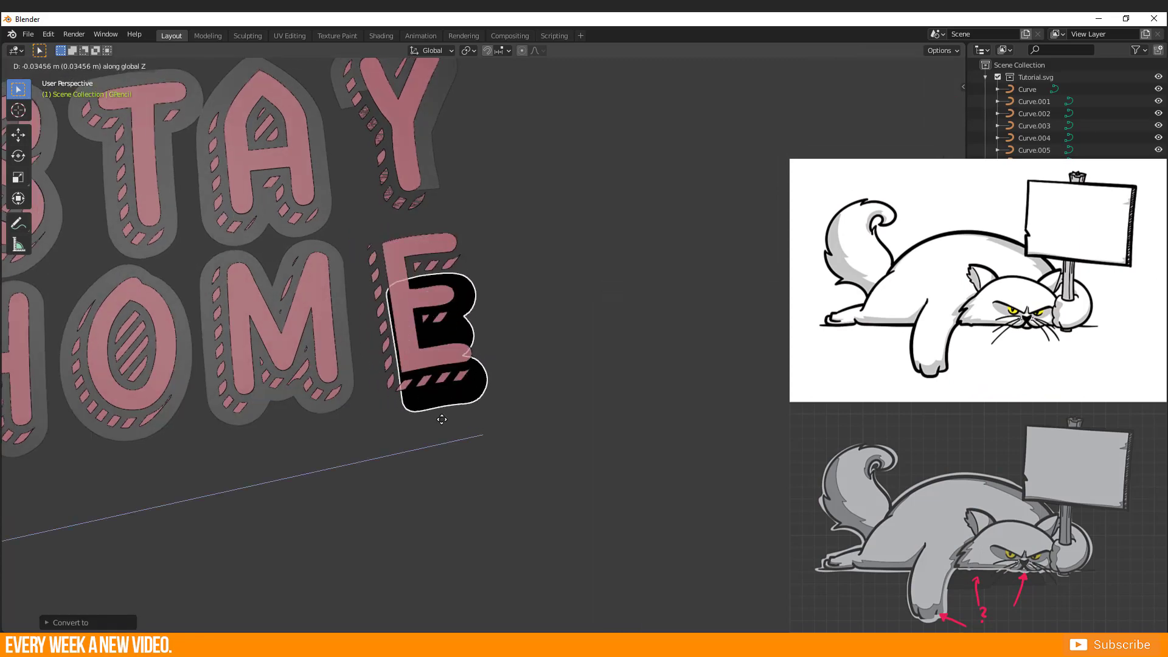
left_click(391, 352)
middle_click_drag(535, 391, 506, 361)
key("KP_7")
scroll(466, 384, "up", 7)
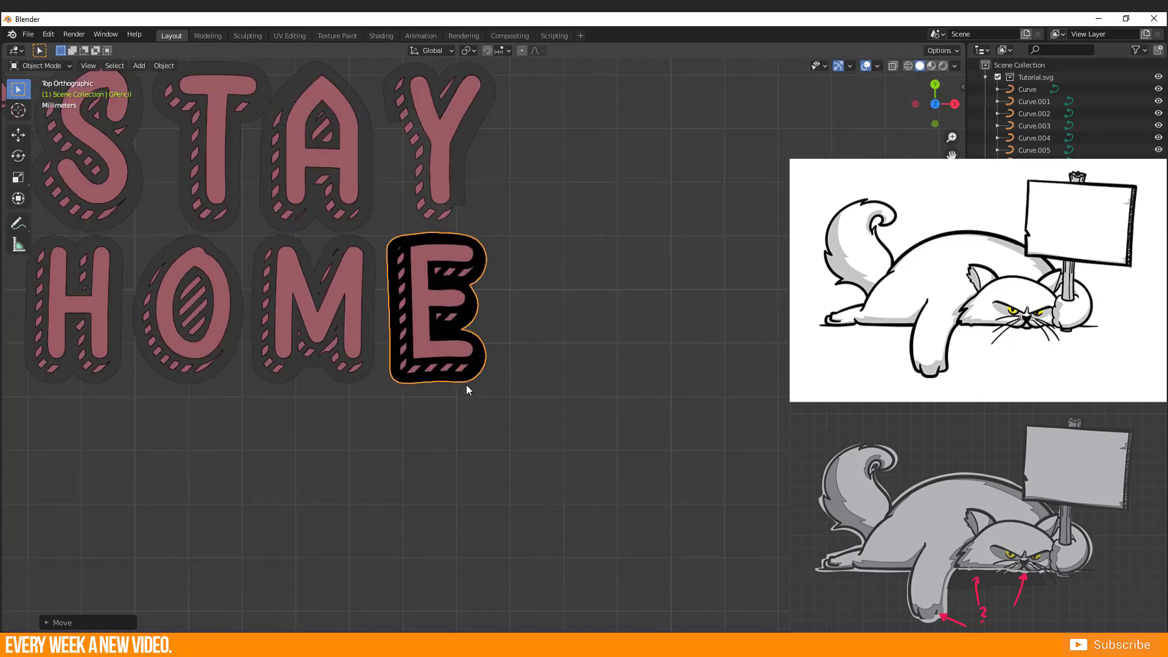
key("Tab")
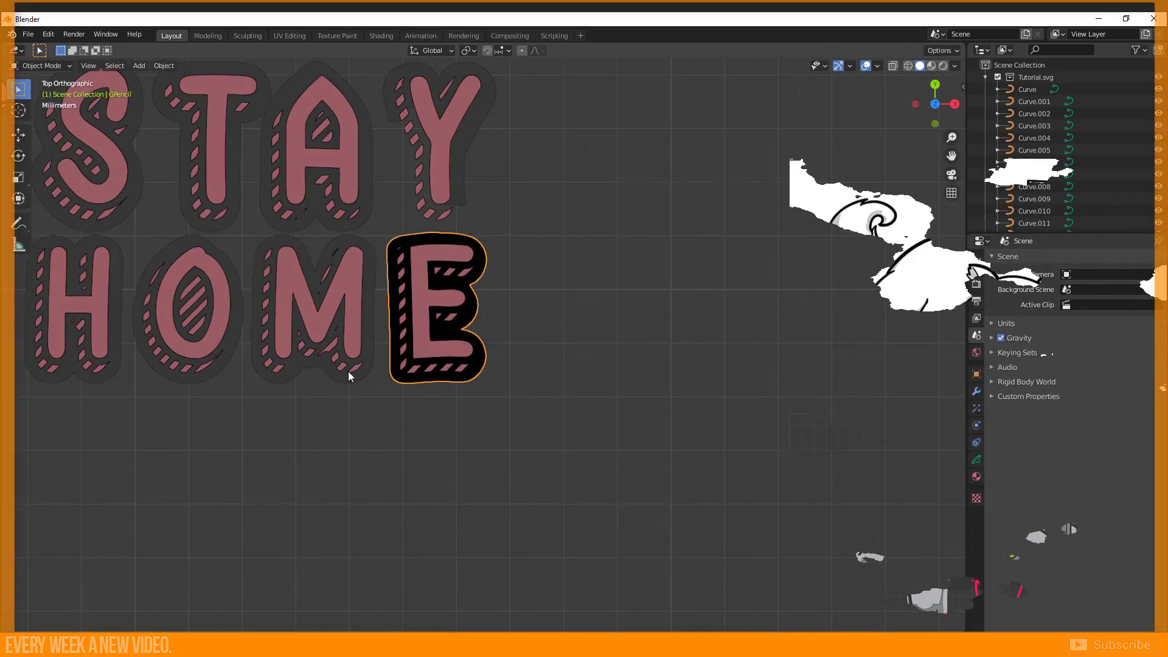
- Select the Y's shadow curve and convert it to Grease Pencil
scroll(646, 257, "up", 3)
left_click(688, 224)
middle_click_drag(687, 223, 513, 302, "shift")
right_click(513, 302)
left_click(513, 302)
- Lower the converted Y shadow along the Z axis behind the pink letter
key("Escape")
key("g")
key("z")
key("Escape")
middle_click_drag(726, 428, 485, 459)
key("g")
key("z")
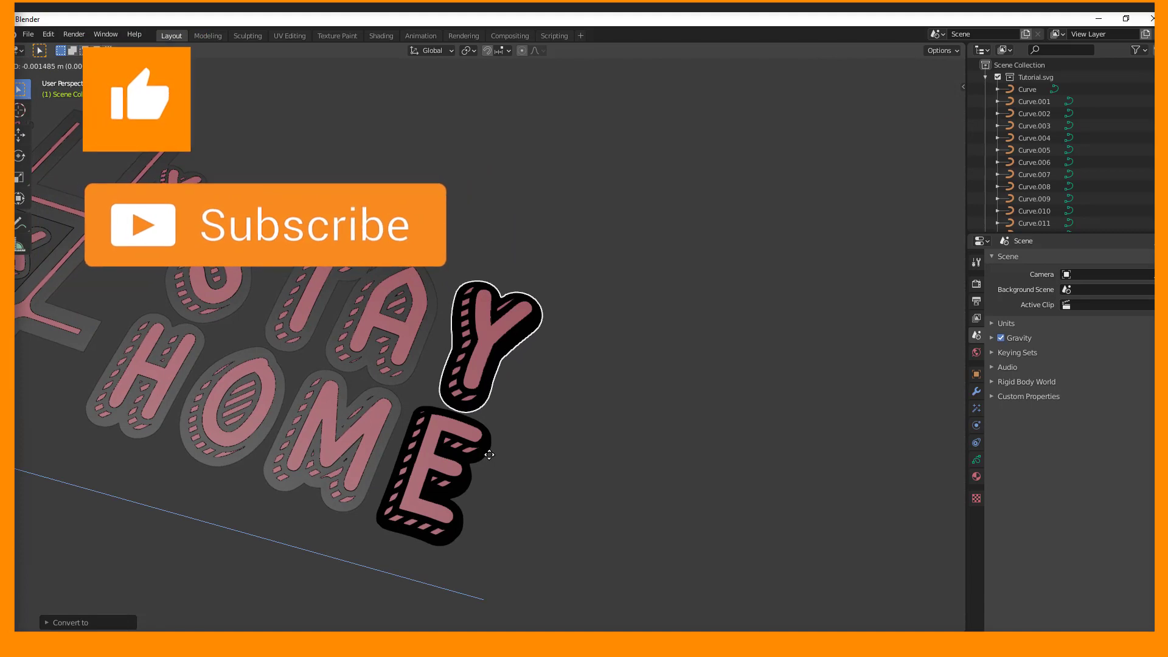
left_click(465, 413)
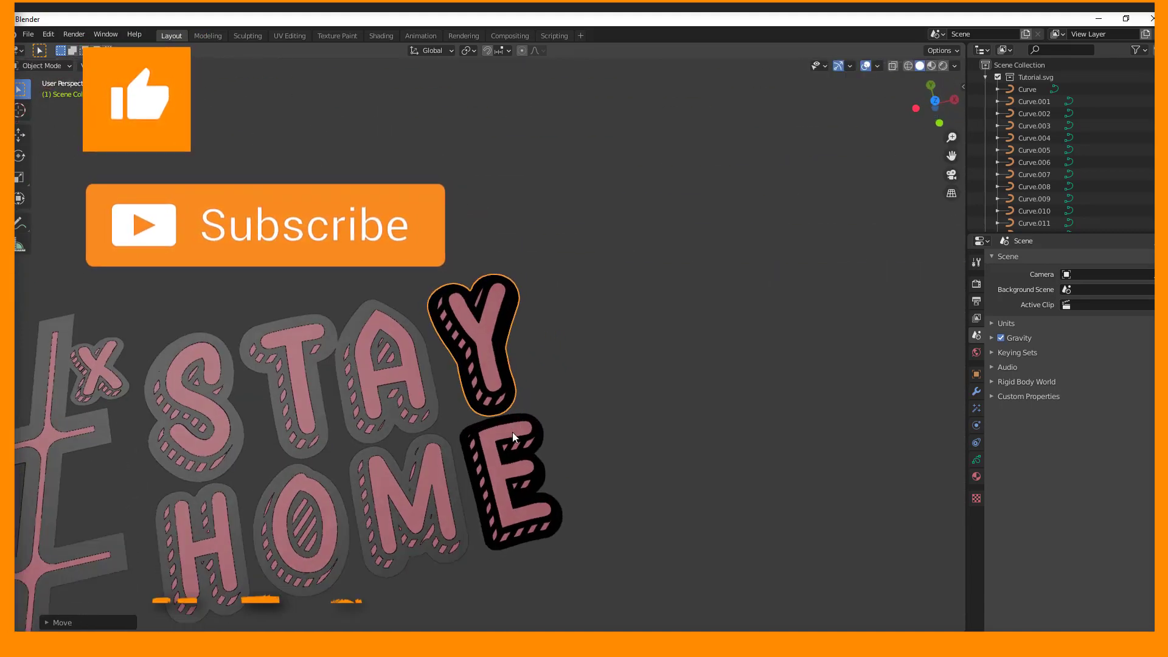